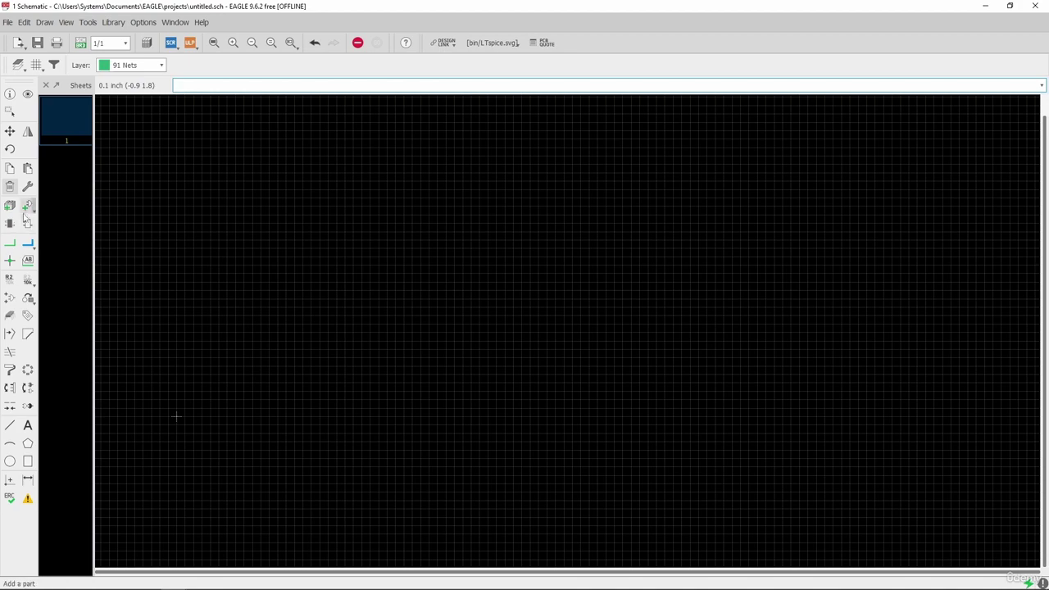
Step: Add the ATMEGA328P-AU from the PC_IC_ATMEGA328P-AU-SnapEDA library to the middle of the schematic sheet
click(28, 206)
drag(161, 14, 210, 33)
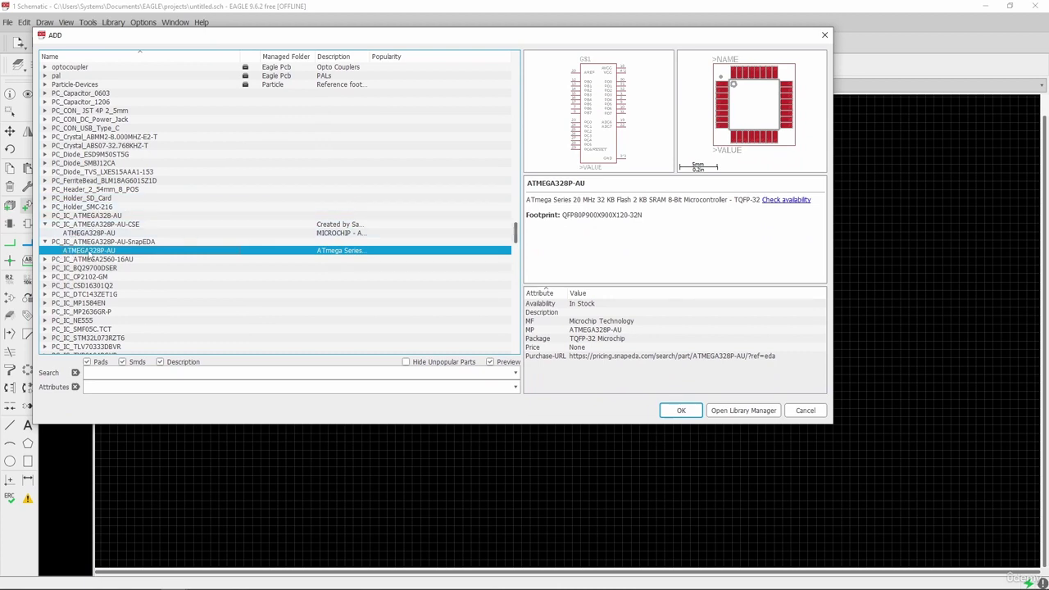
scroll(108, 234, down, 2)
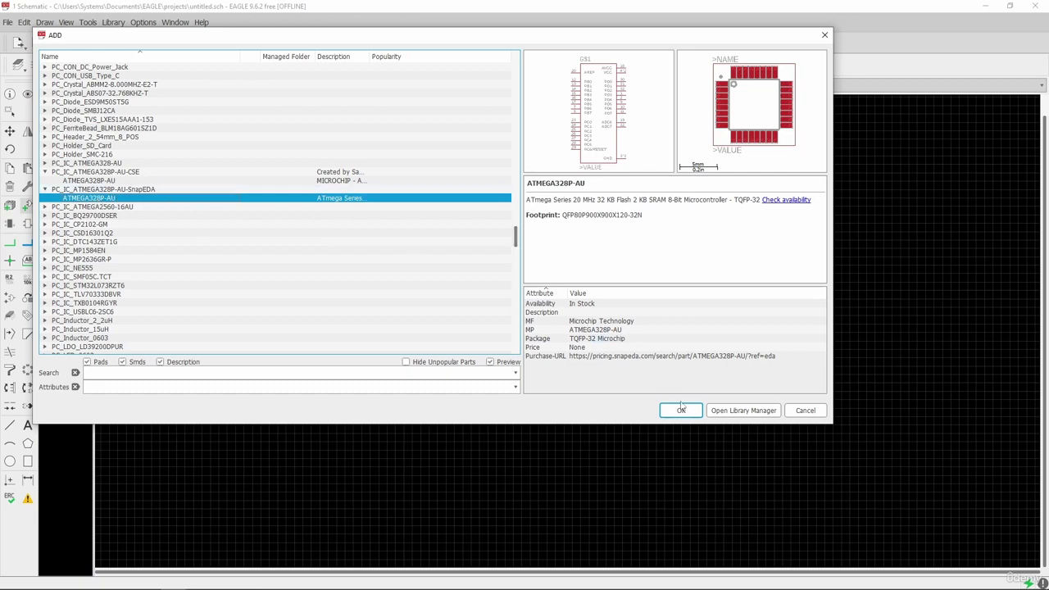
click(681, 409)
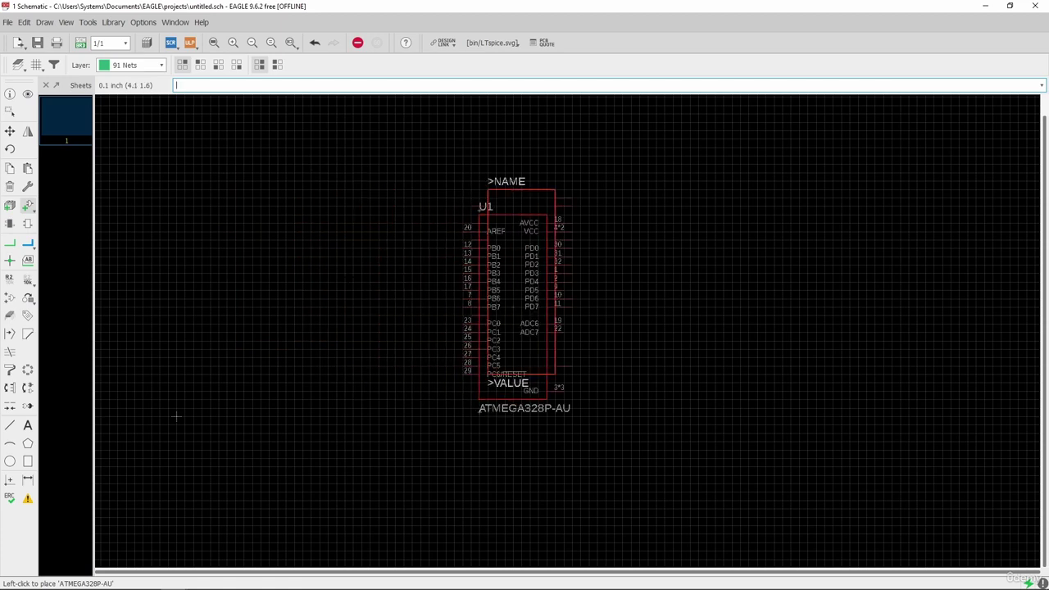
key(Escape)
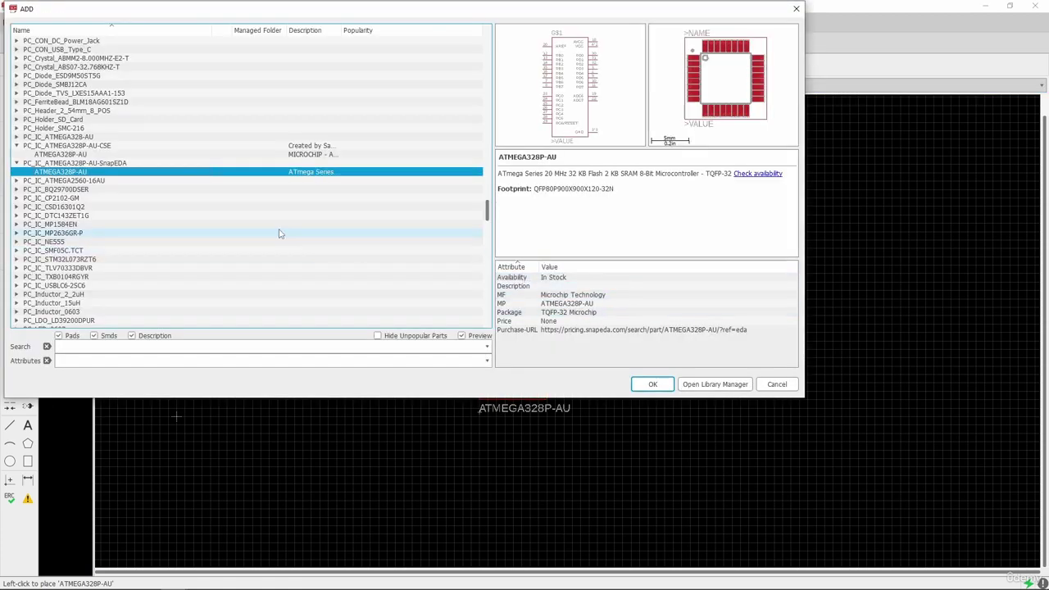
Step: Add the ATMEGA328-AU from the PC_IC_ATMEGA328-AU library to the left of the placed ATMEGA328P-AU
click(18, 164)
click(18, 165)
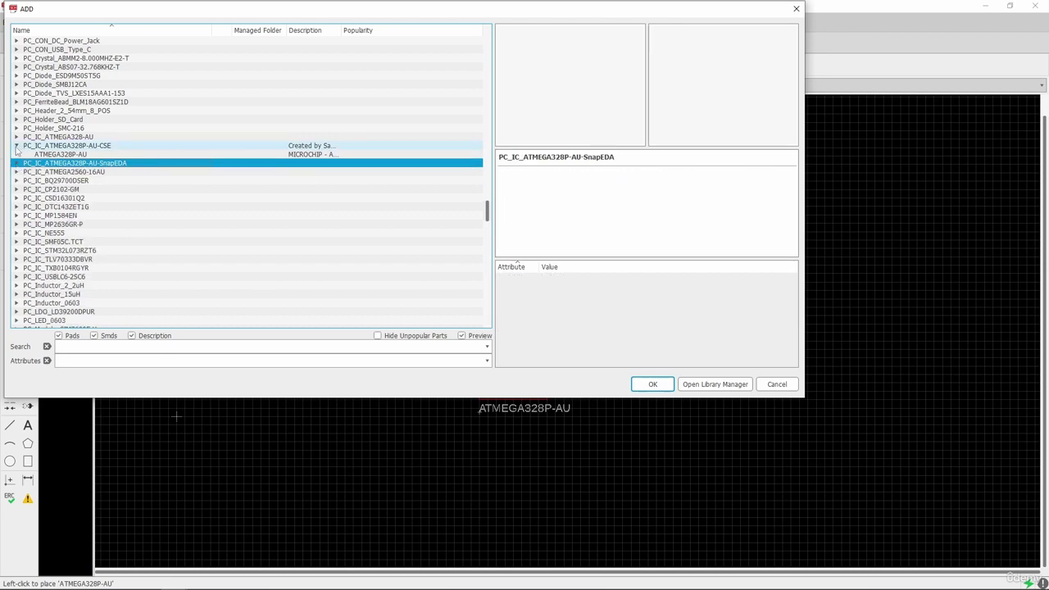
click(16, 145)
click(17, 136)
click(45, 154)
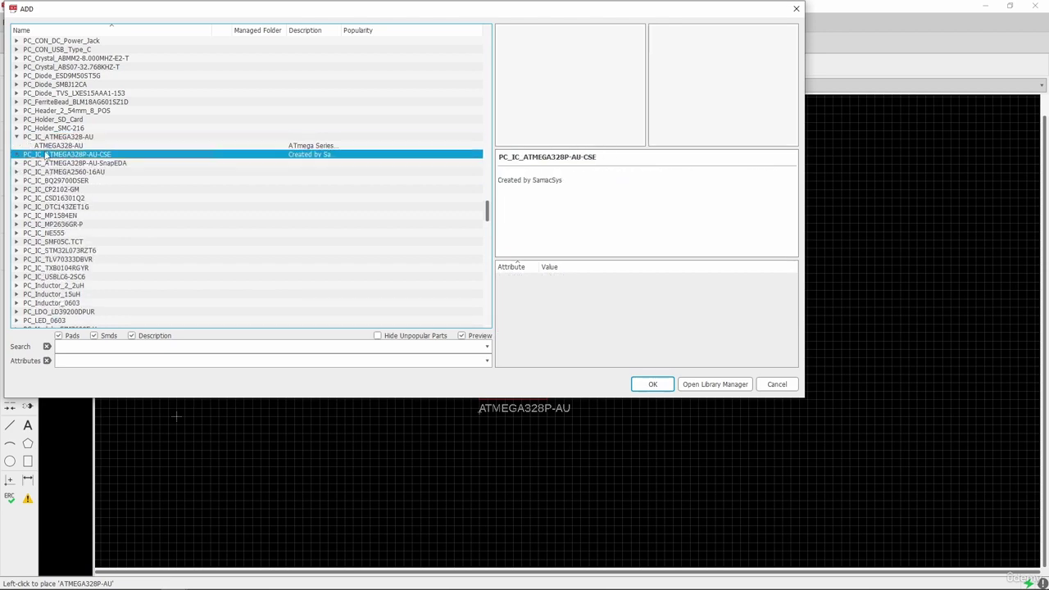
click(57, 146)
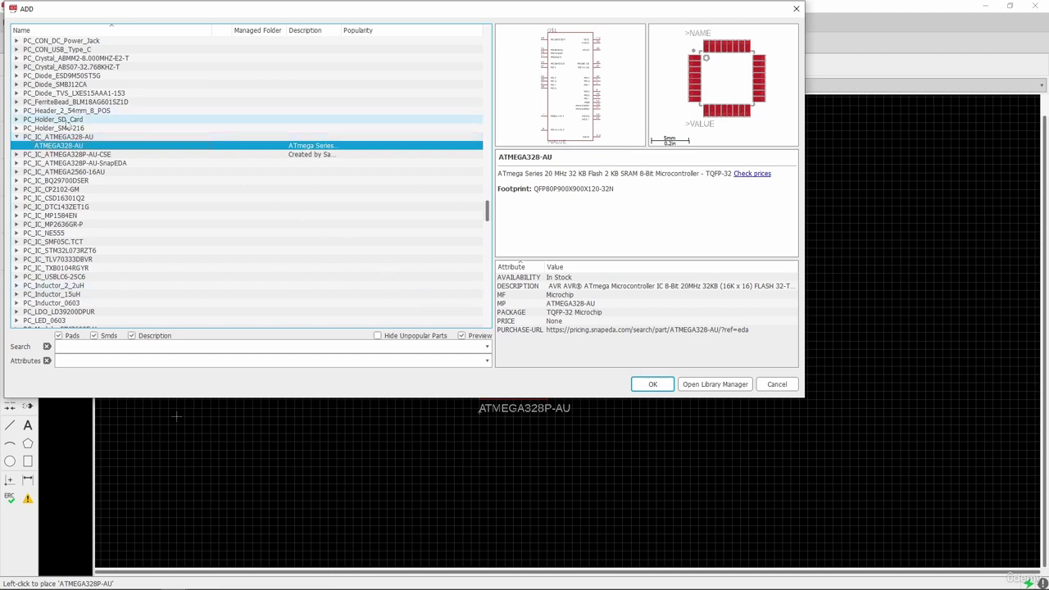
click(666, 382)
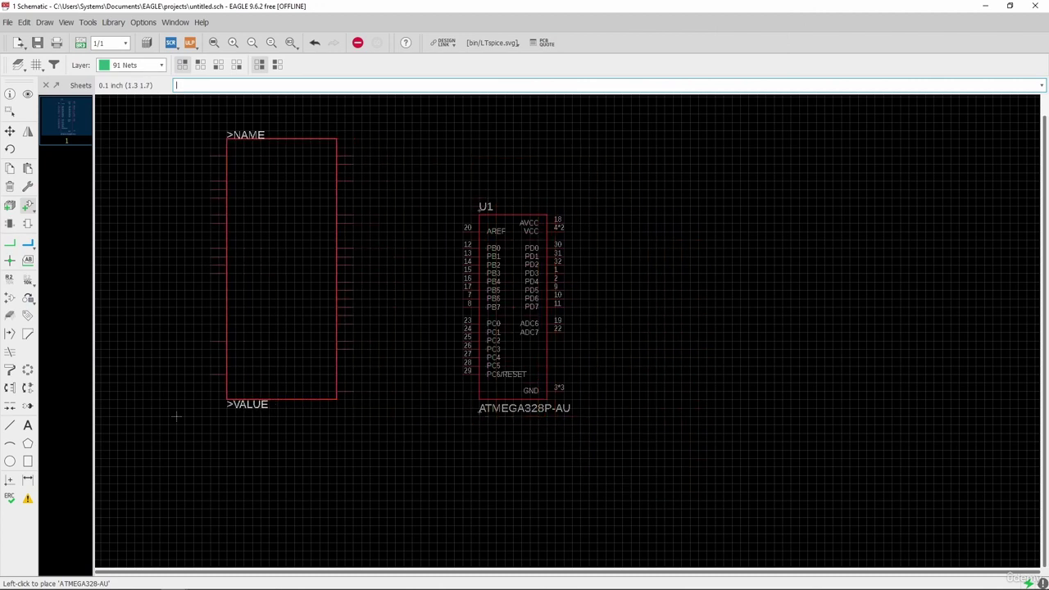
click(176, 416)
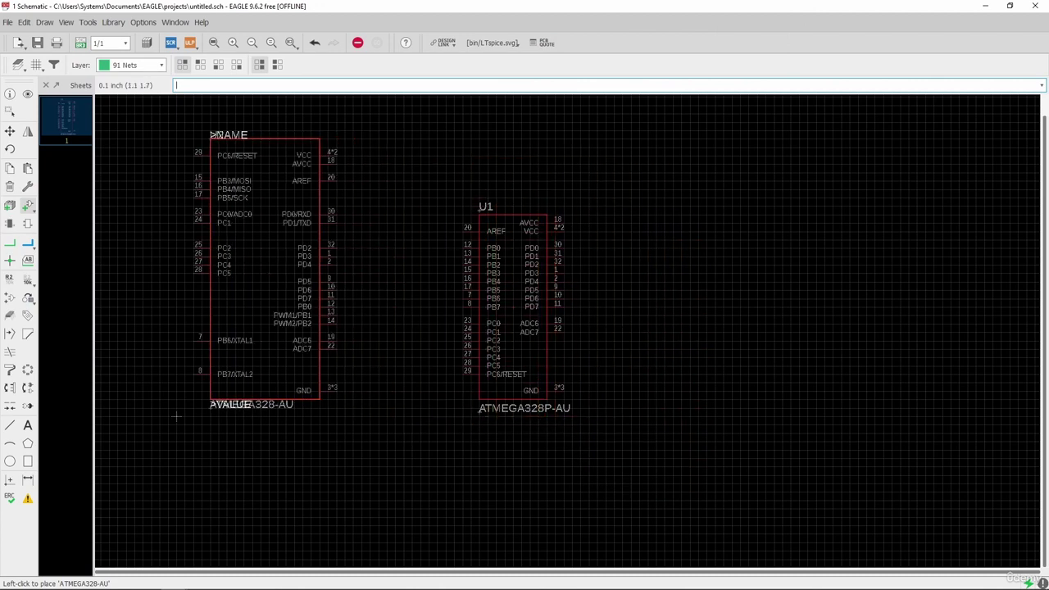
key(Escape)
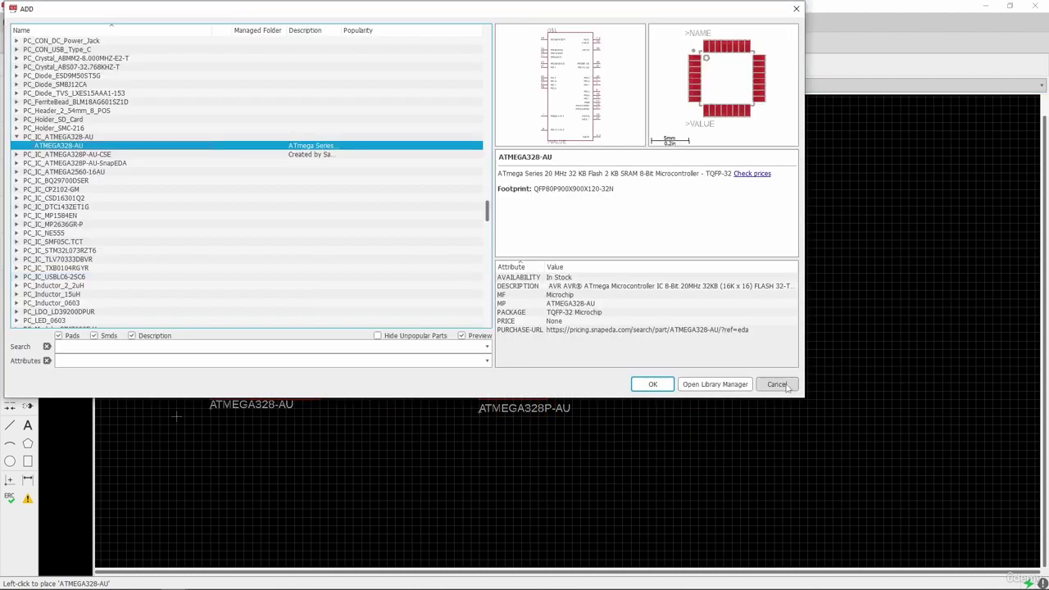
key(Escape)
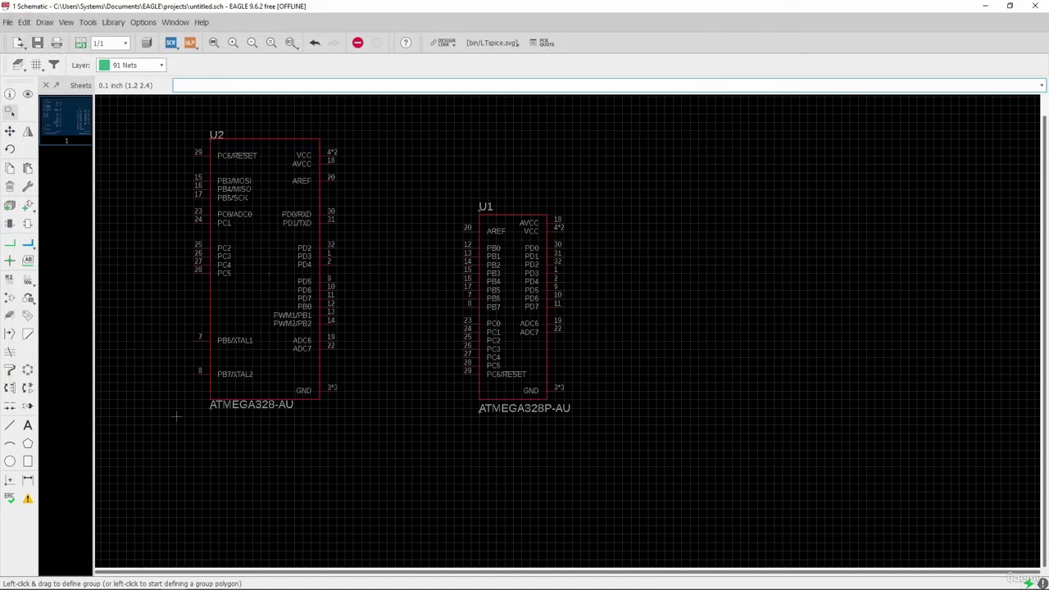
Step: Add the ATMEGA328P-AU from the PC_IC_ATMEGA328P-AU-CSE library to the right of the two placed microcontrollers
scroll(322, 387, down, 3)
scroll(301, 325, up, 4)
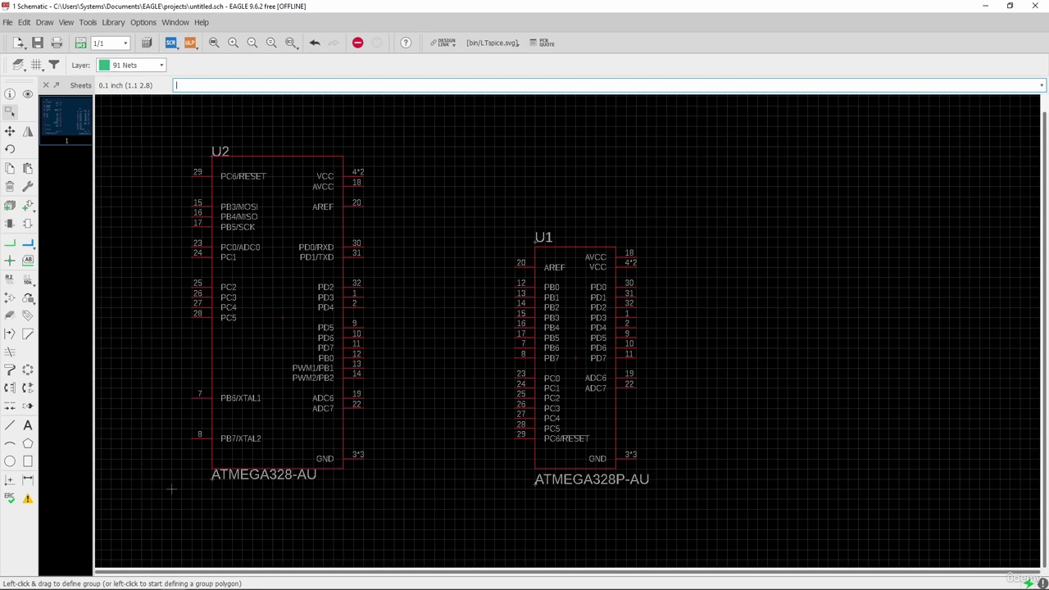
click(29, 207)
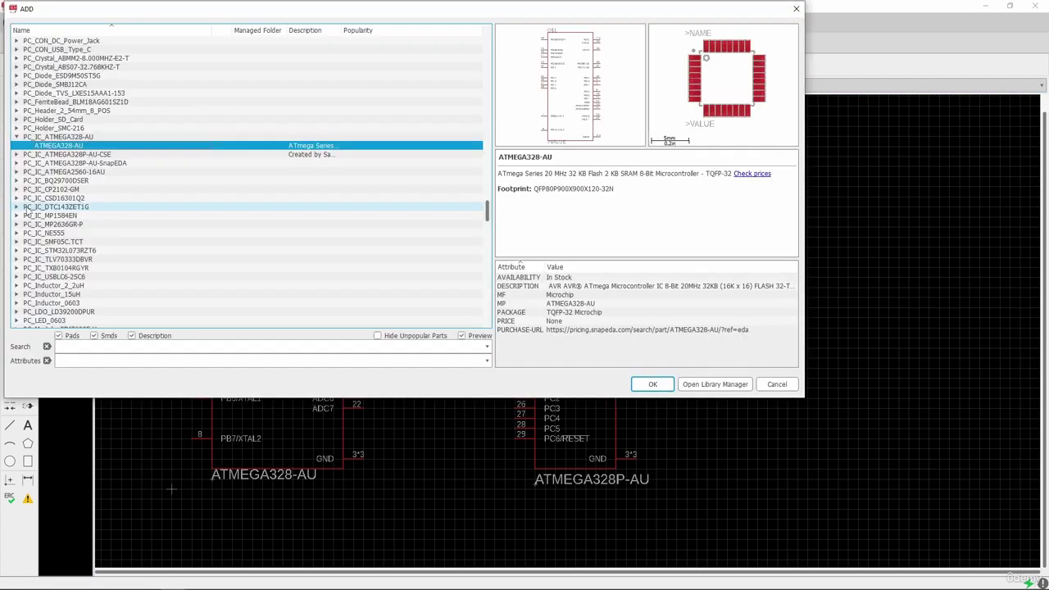
double_click(54, 155)
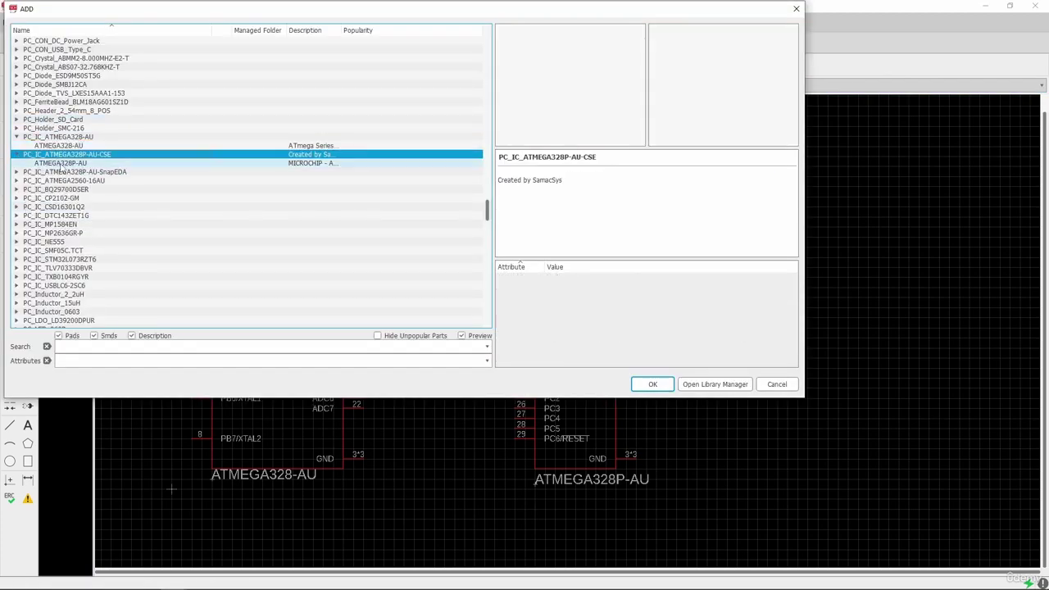
click(54, 163)
click(653, 384)
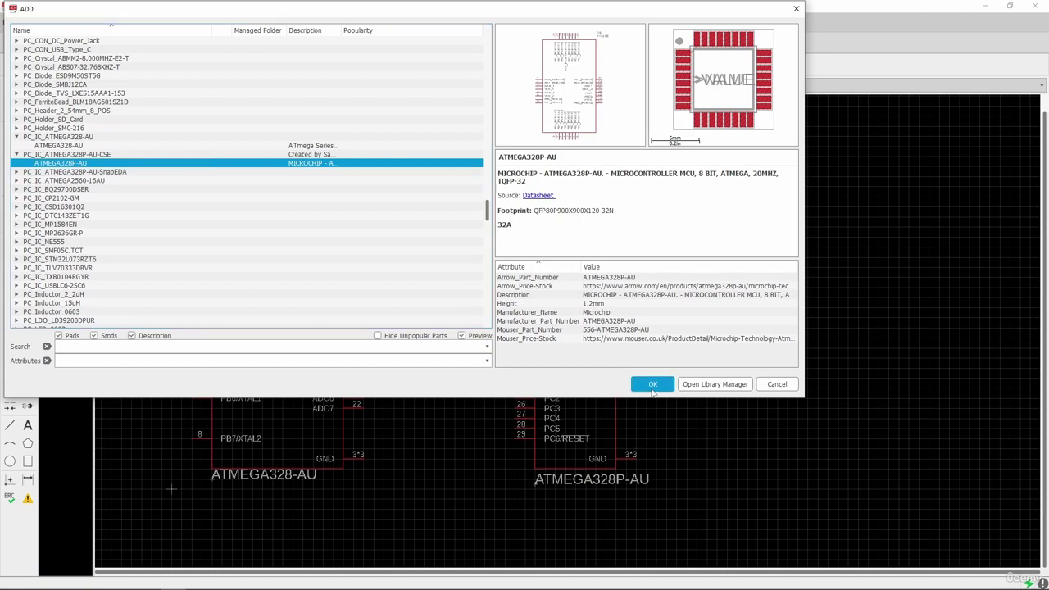
scroll(344, 386, down, 4)
scroll(160, 435, up, 3)
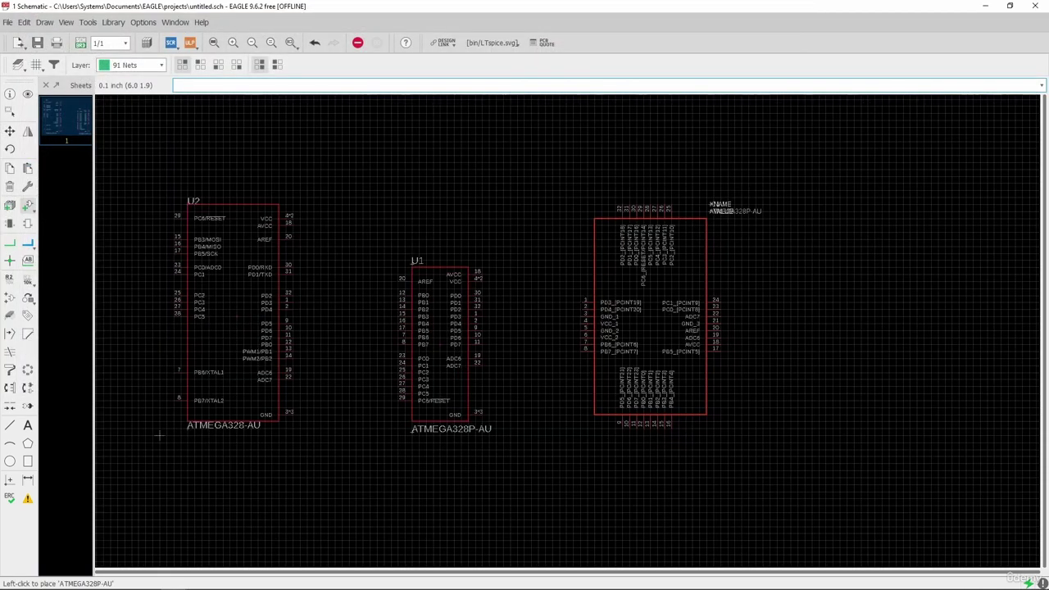
click(650, 316)
key(Escape)
key(Escape)
Step: Compare the pin arrangement of the three microcontroller symbols, including their VCC, AVCC and GND pins
scroll(605, 329, up, 2)
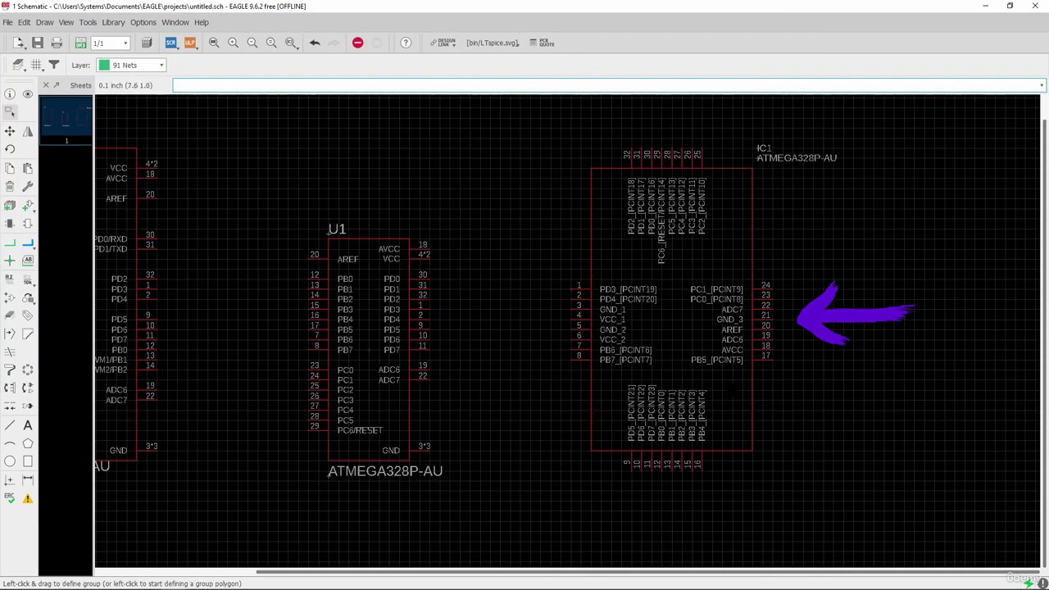
scroll(669, 326, down, 2)
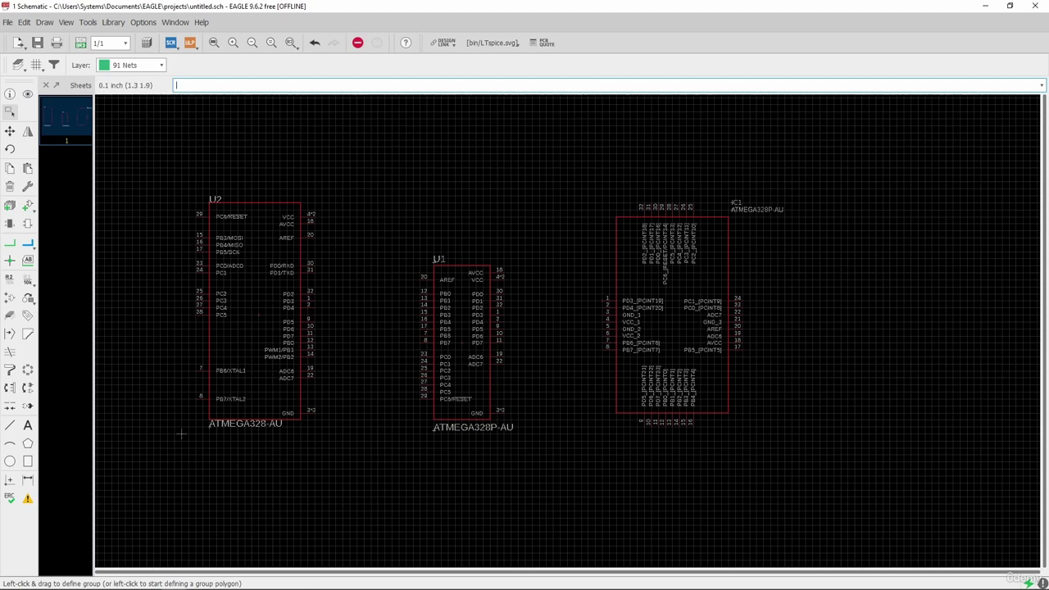
scroll(181, 433, up, 1)
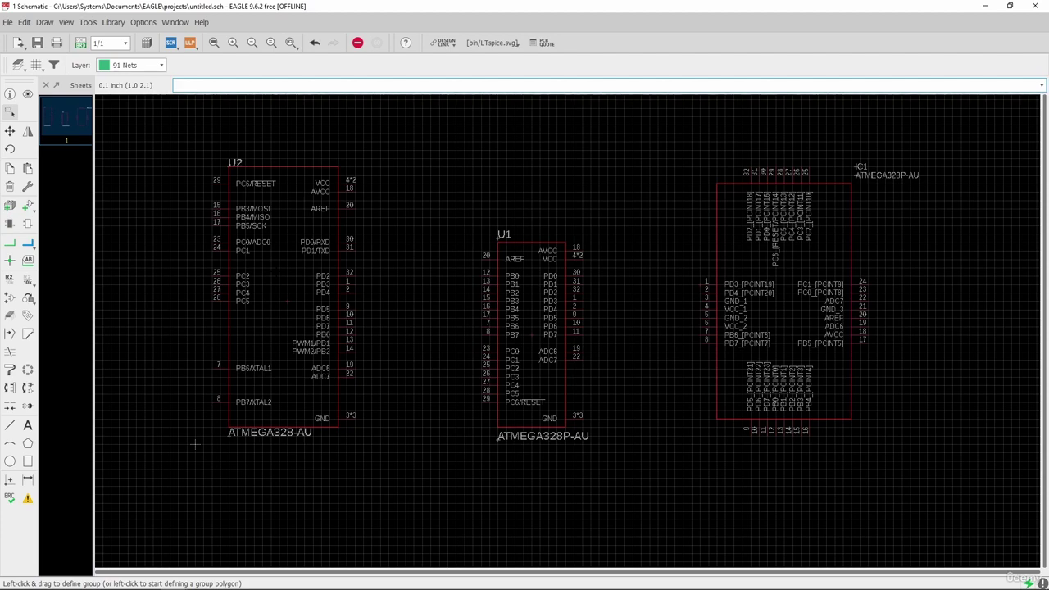
scroll(318, 168, up, 3)
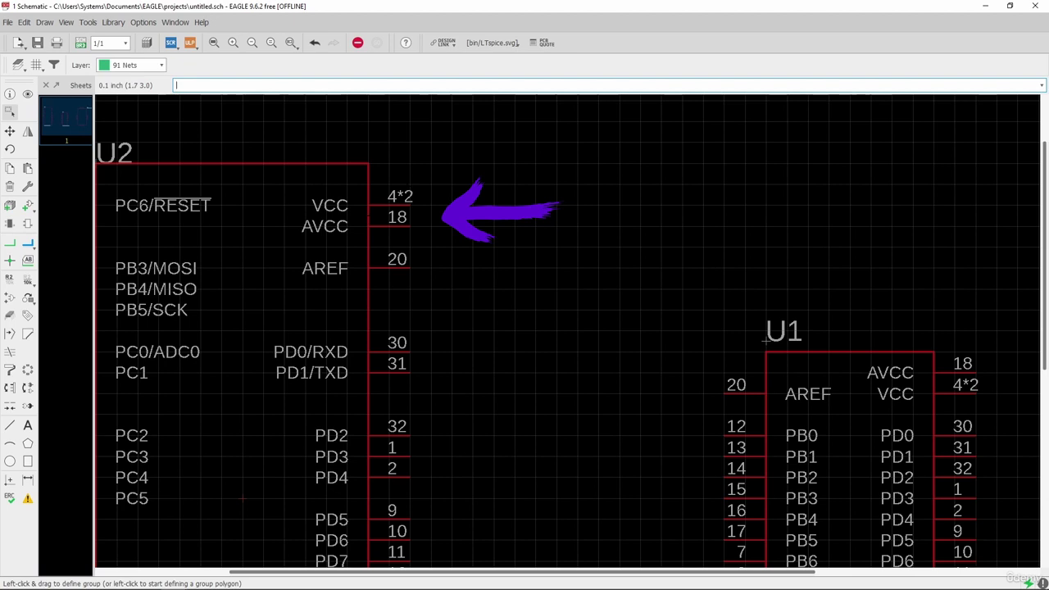
scroll(417, 207, down, 1)
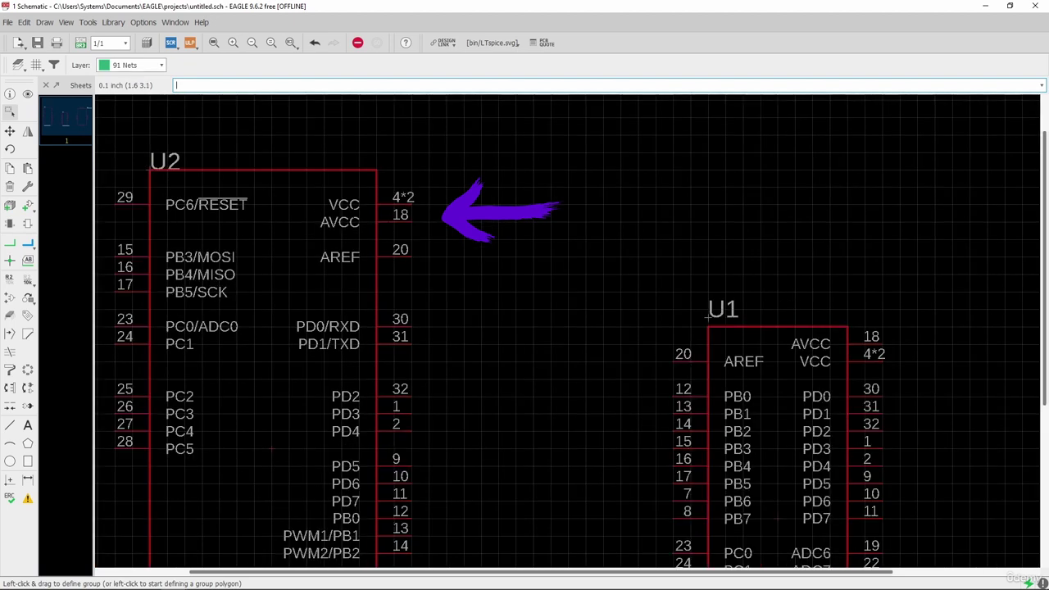
scroll(207, 401, down, 5)
scroll(207, 401, up, 4)
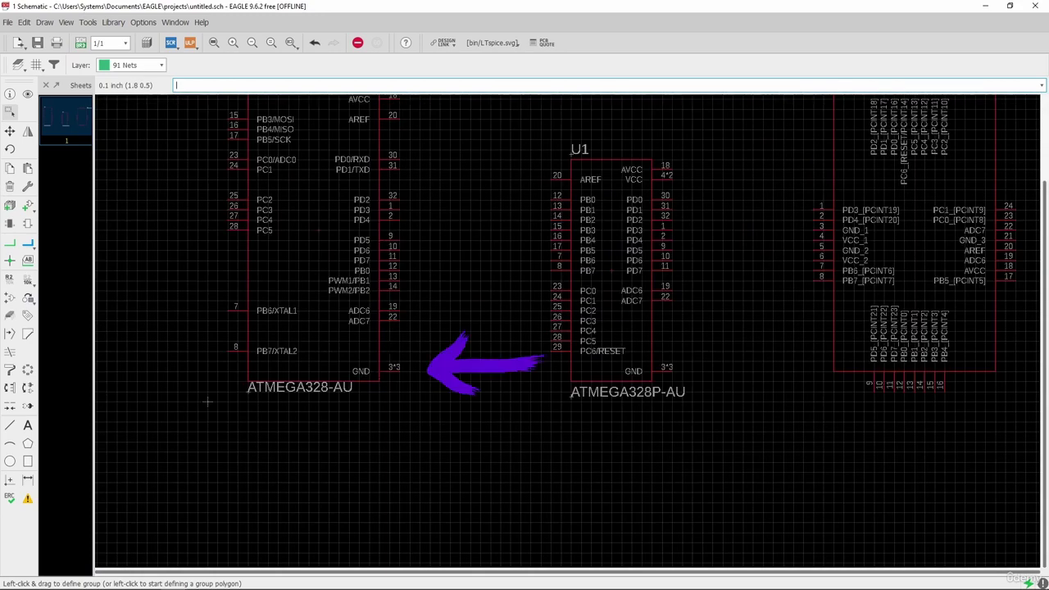
scroll(207, 402, up, 3)
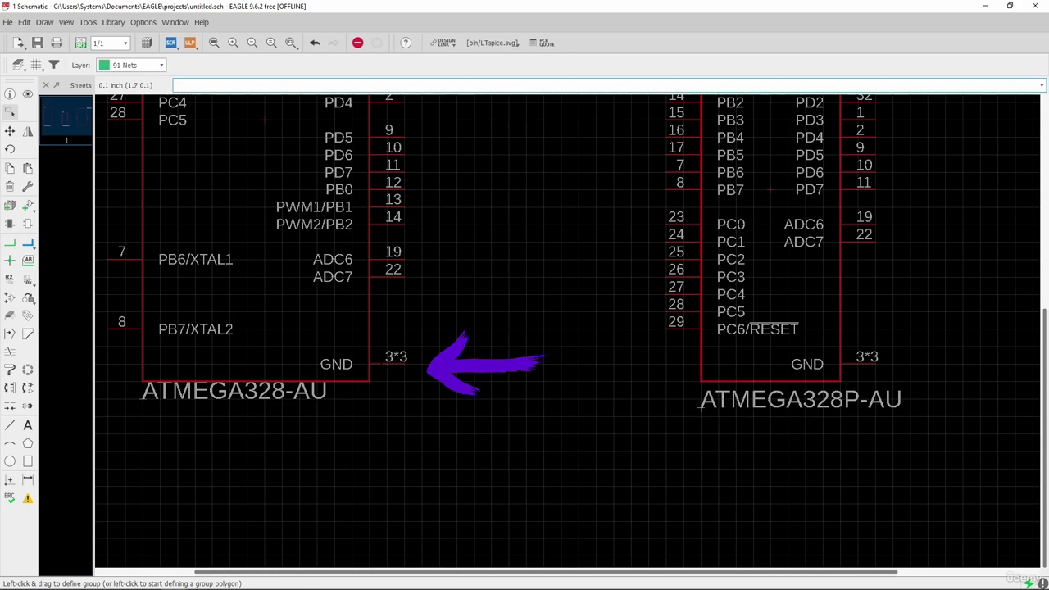
scroll(217, 456, down, 5)
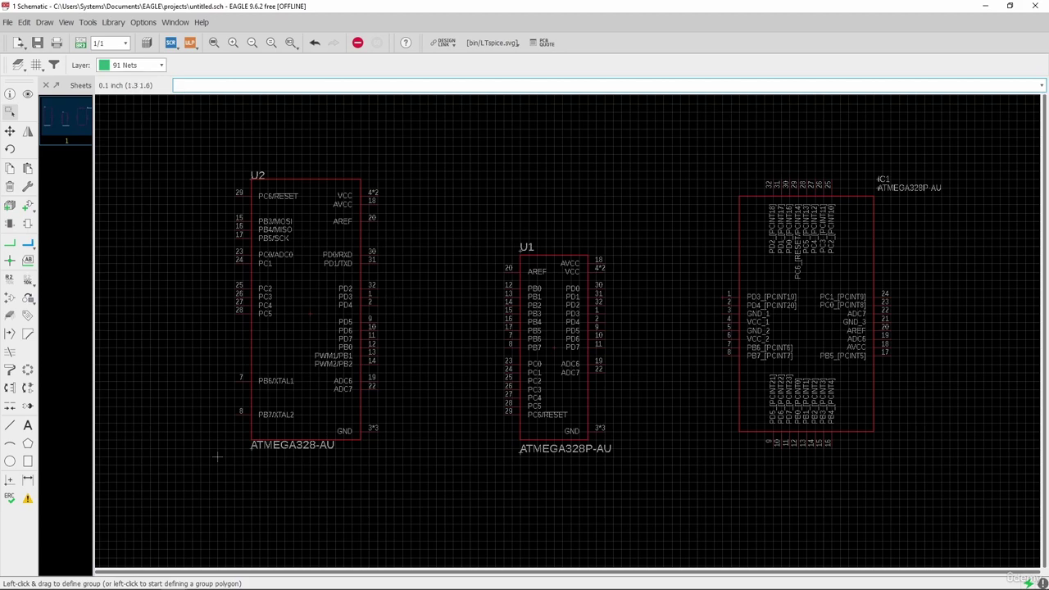
scroll(583, 353, up, 3)
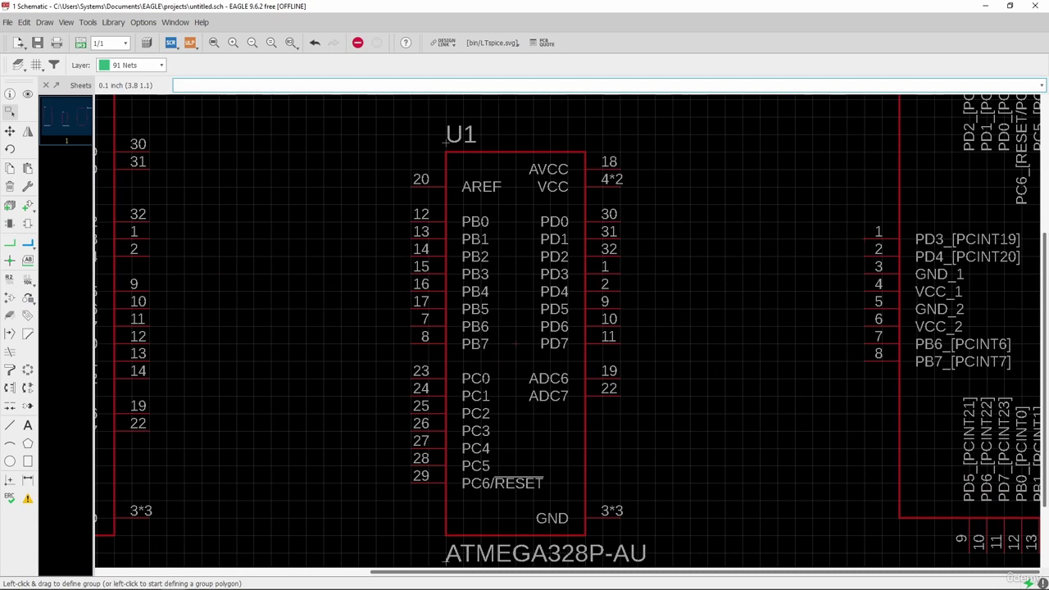
scroll(524, 373, up, 2)
scroll(465, 374, down, 3)
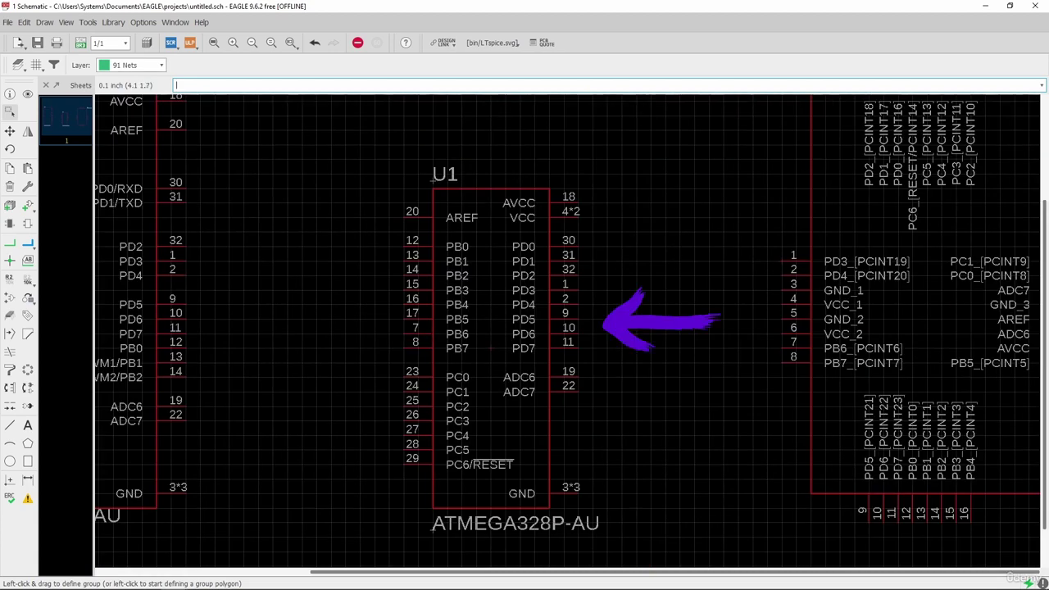
scroll(506, 331, down, 2)
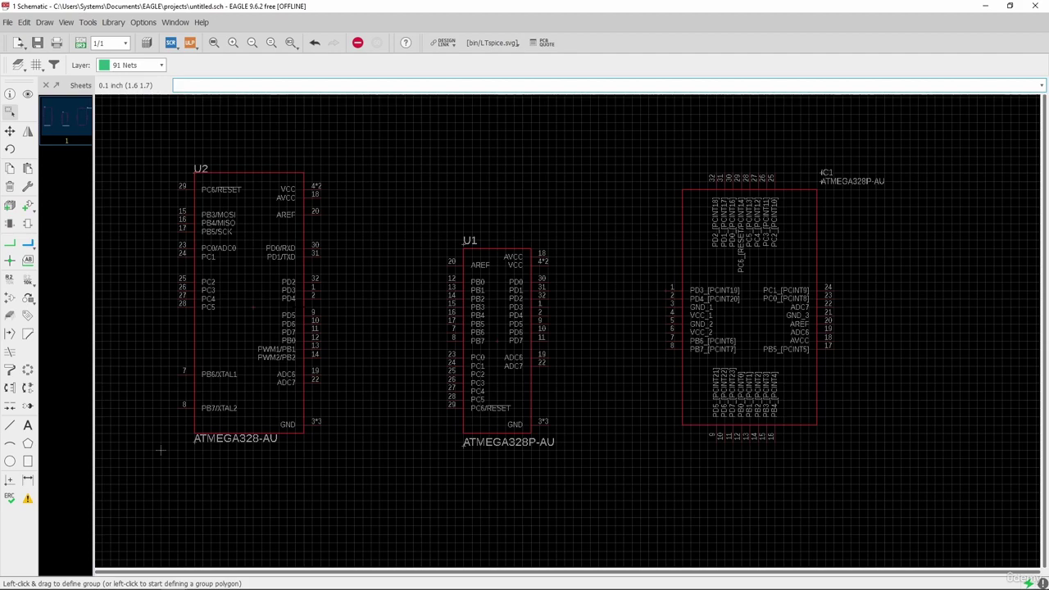
Step: Open the library symbol of the middle ATMEGA328P-AU (SnapEDA version) for editing
scroll(521, 349, up, 3)
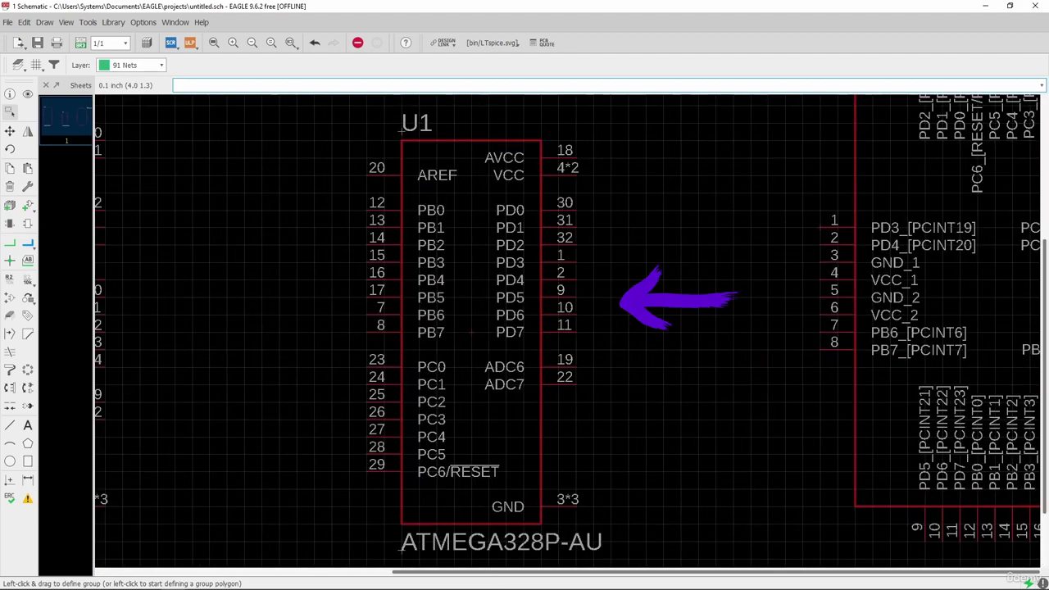
scroll(472, 334, up, 3)
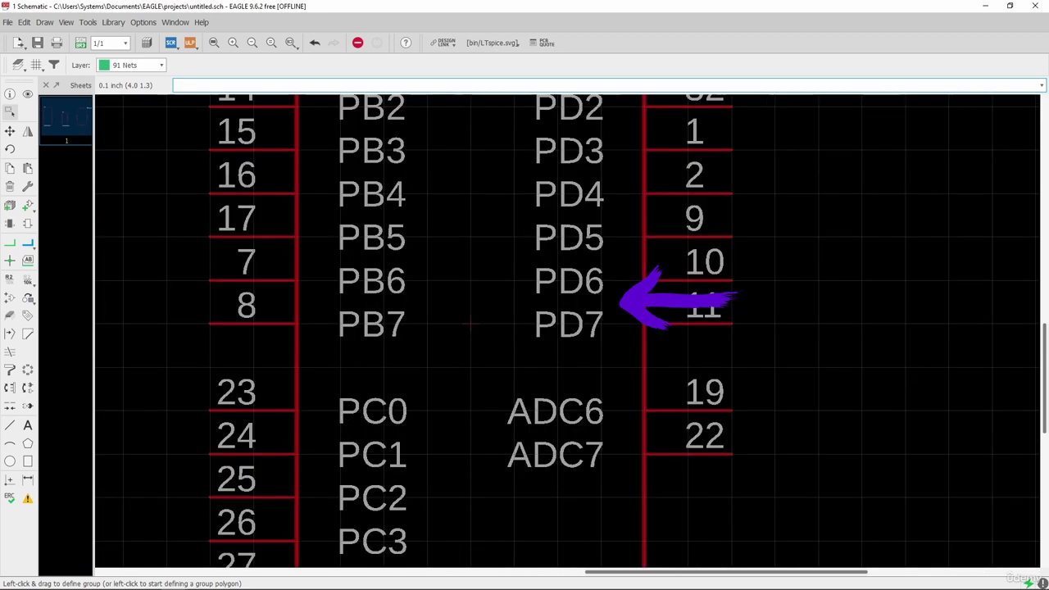
right_click(472, 336)
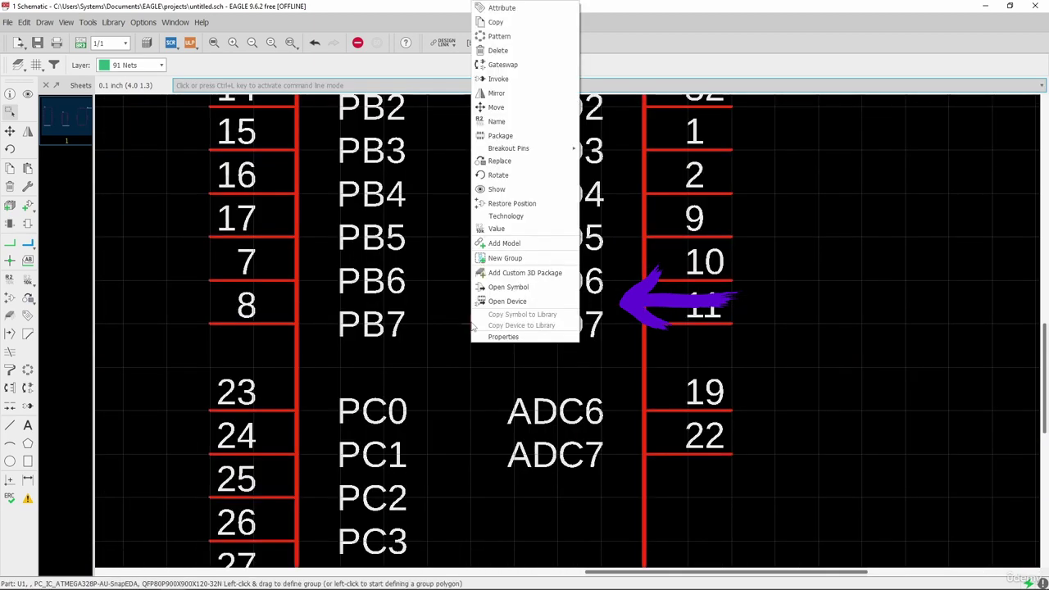
click(517, 288)
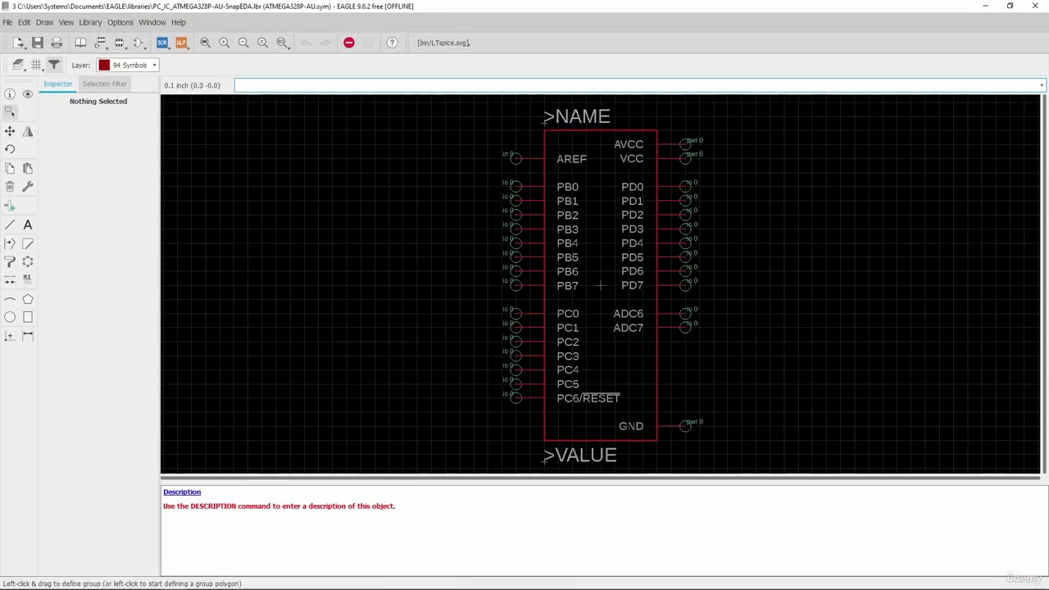
Step: Widen the symbol's rectangular outline by moving its right edge about 0.8 inch outward, past the right-hand pins
scroll(420, 271, down, 3)
scroll(419, 271, up, 3)
scroll(492, 295, down, 3)
scroll(527, 311, up, 2)
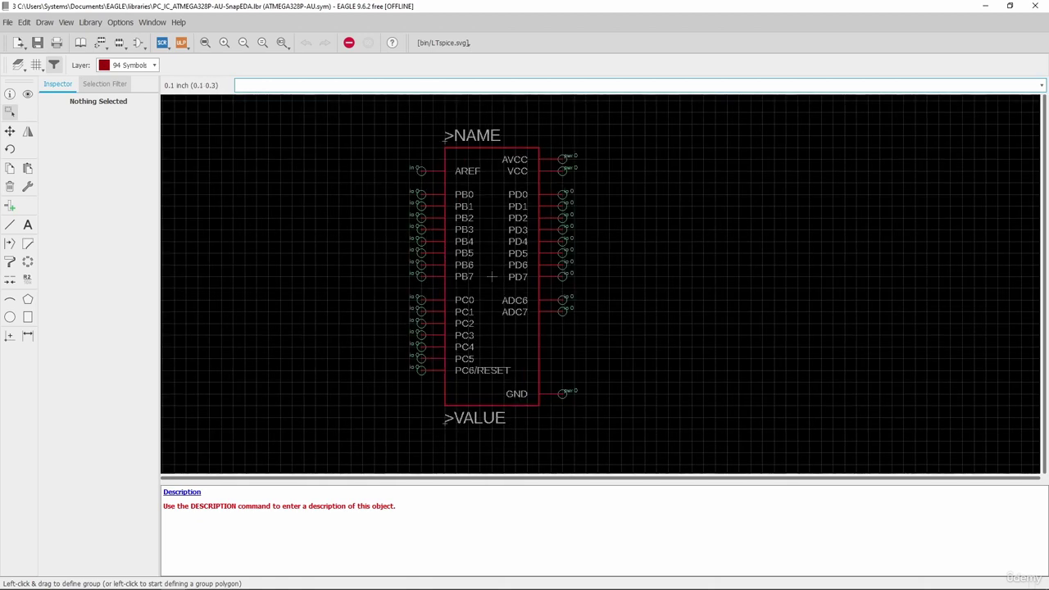
click(11, 132)
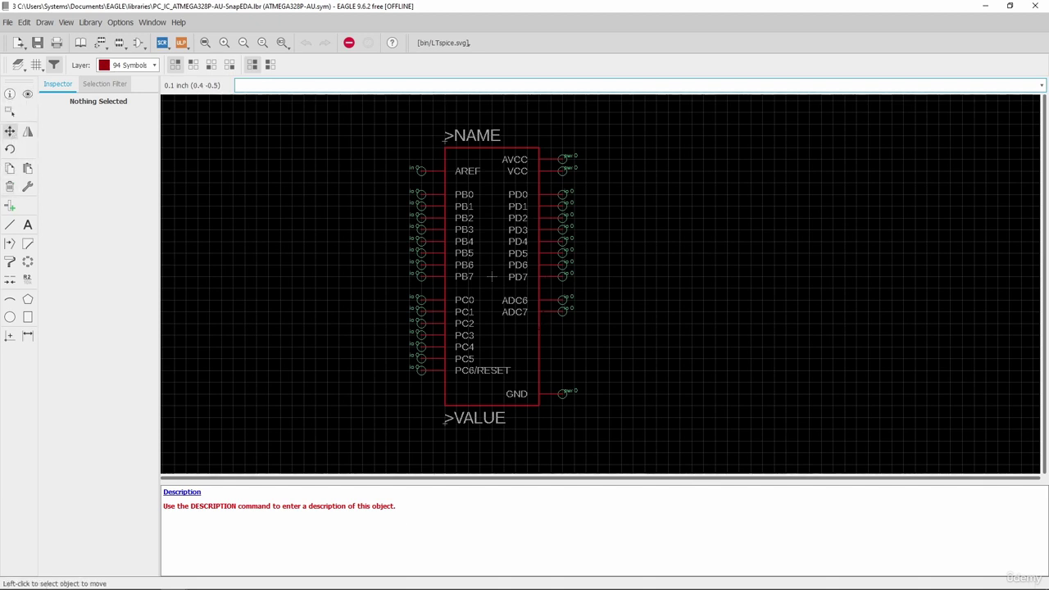
click(539, 336)
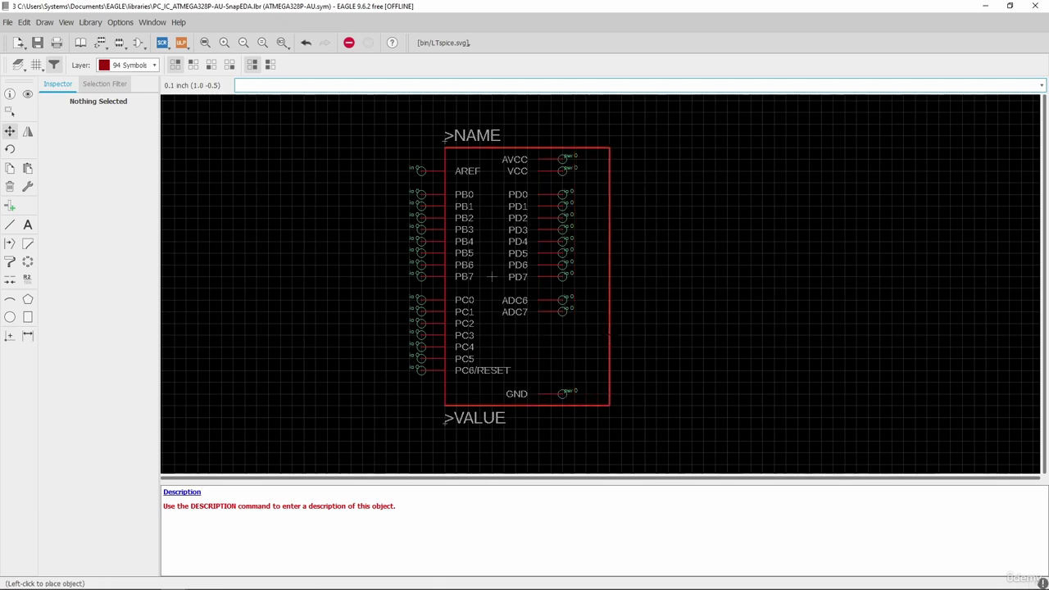
click(492, 276)
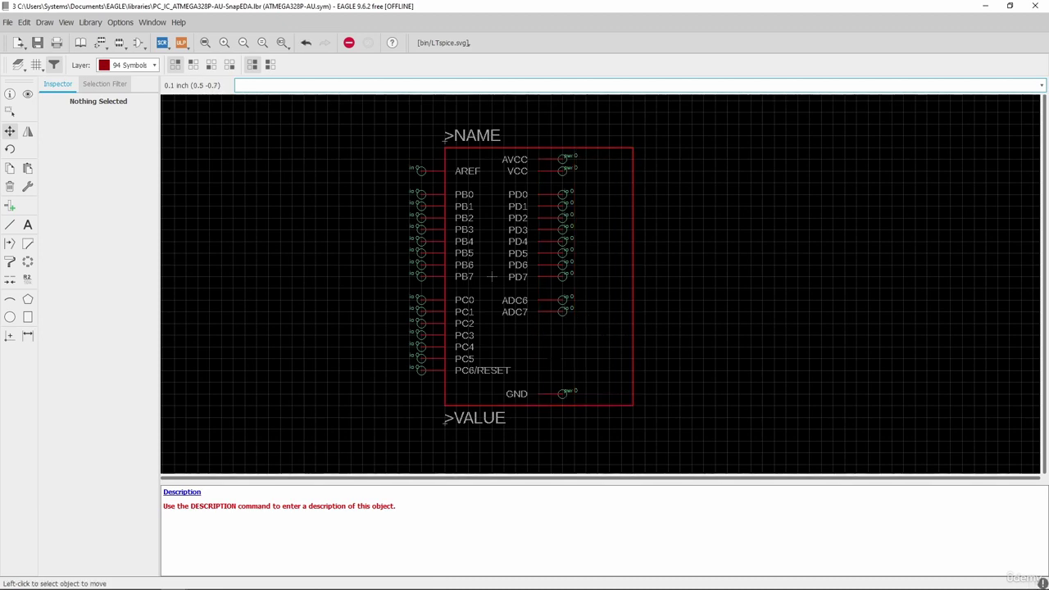
Step: Heighten the symbol's rectangular outline by moving its top edge about 0.7 inch upward, above the >NAME text
scroll(492, 276, down, 2)
scroll(497, 373, up, 2)
click(496, 373)
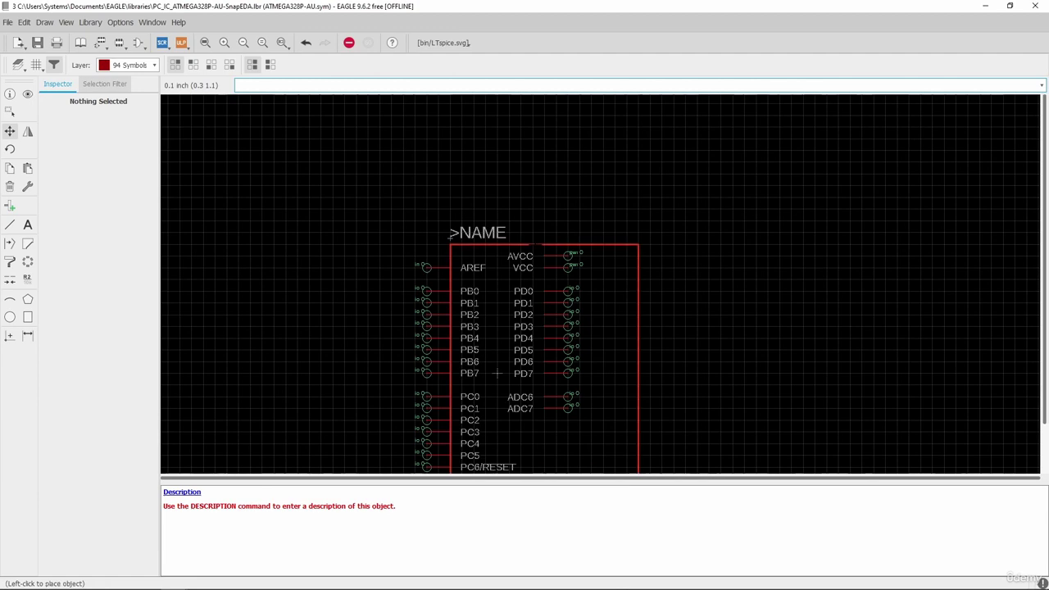
click(532, 162)
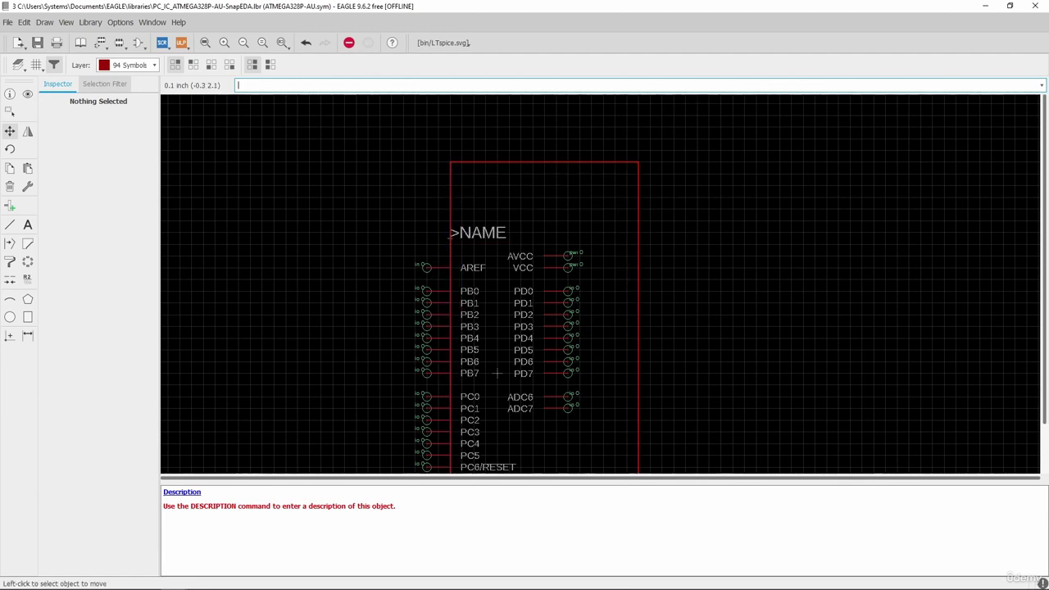
scroll(496, 372, down, 3)
scroll(455, 269, up, 2)
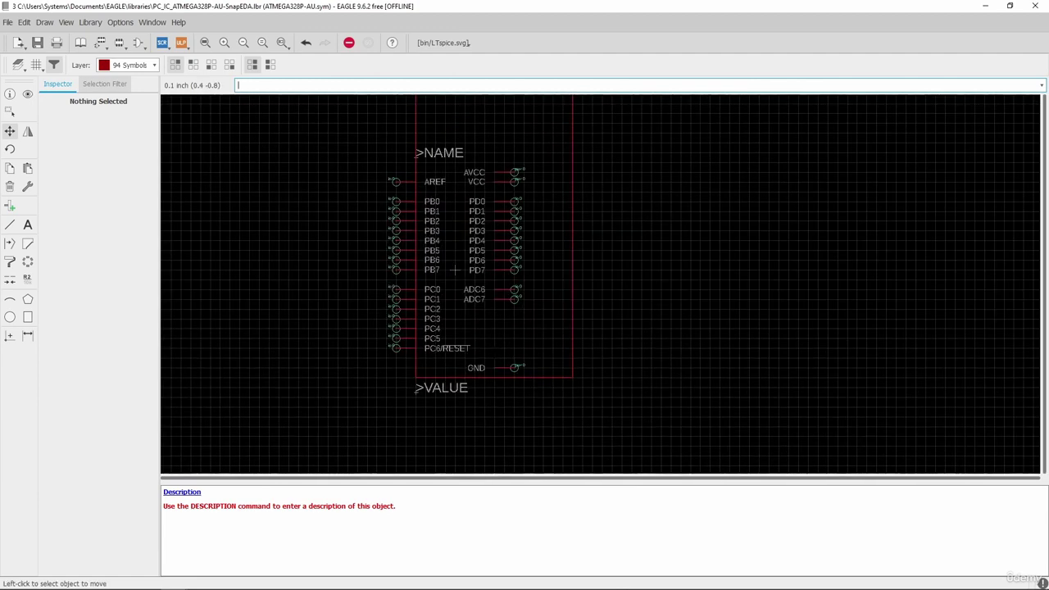
scroll(454, 270, down, 1)
scroll(446, 315, up, 1)
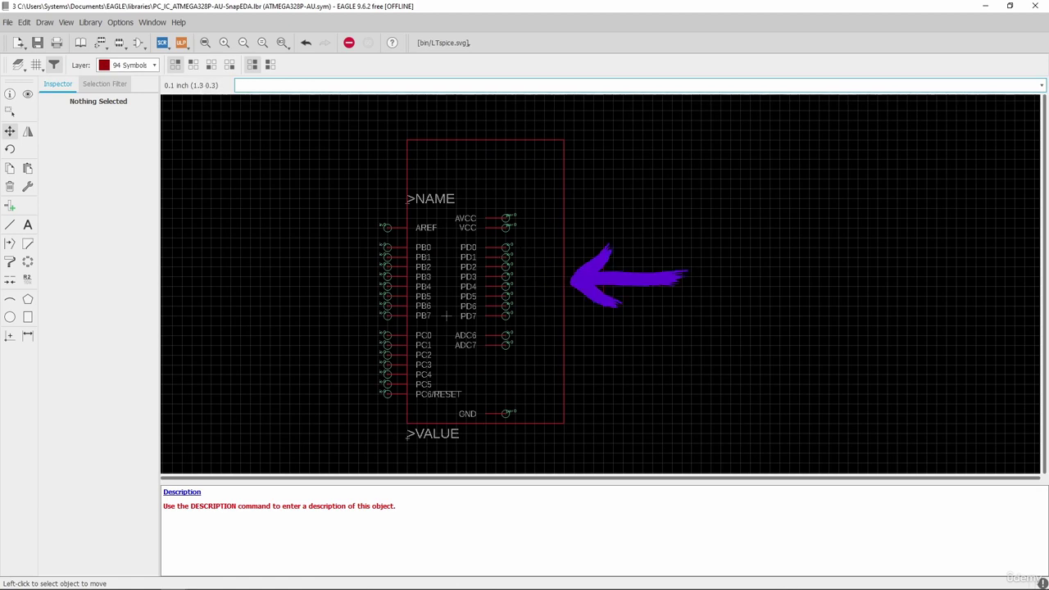
Step: Move the pins AVCC, VCC, PD0 to PD7, ADC6 and ADC7 as a group onto the outline's right edge, at X 1.4 inch
click(10, 112)
scroll(523, 301, up, 2)
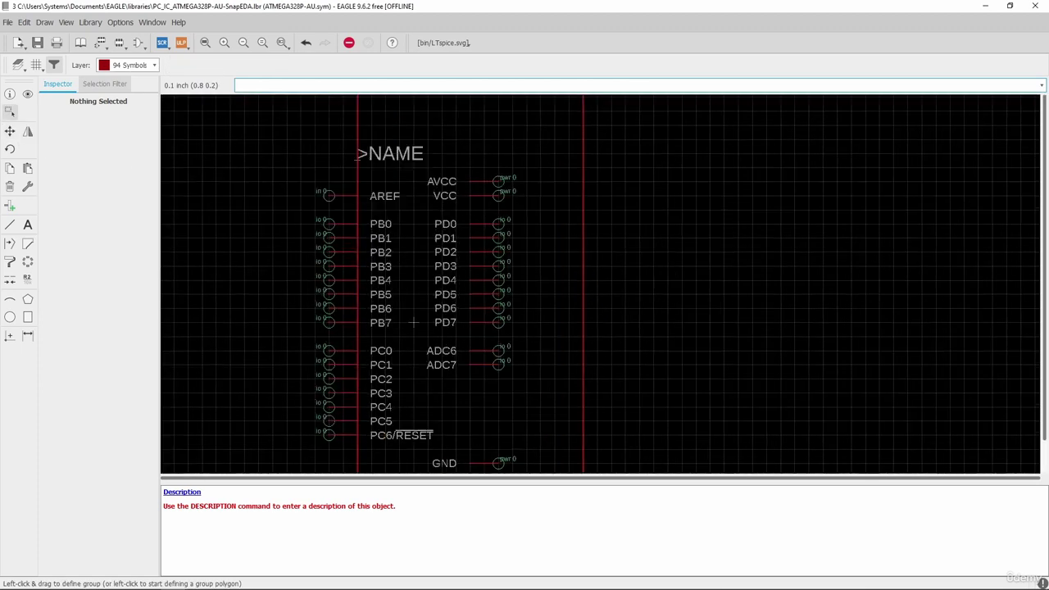
drag(433, 160, 546, 420)
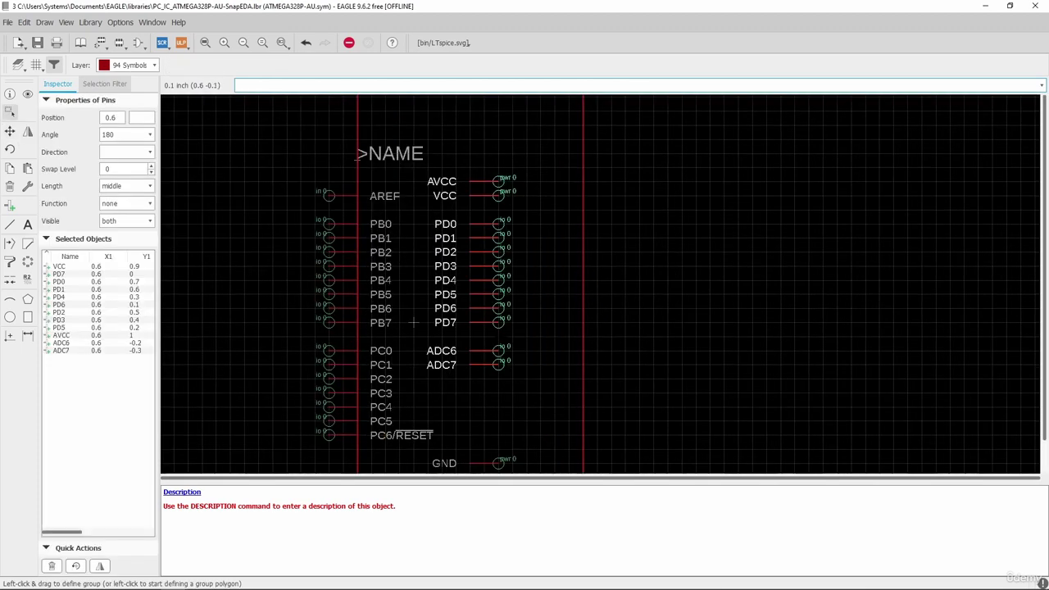
click(9, 131)
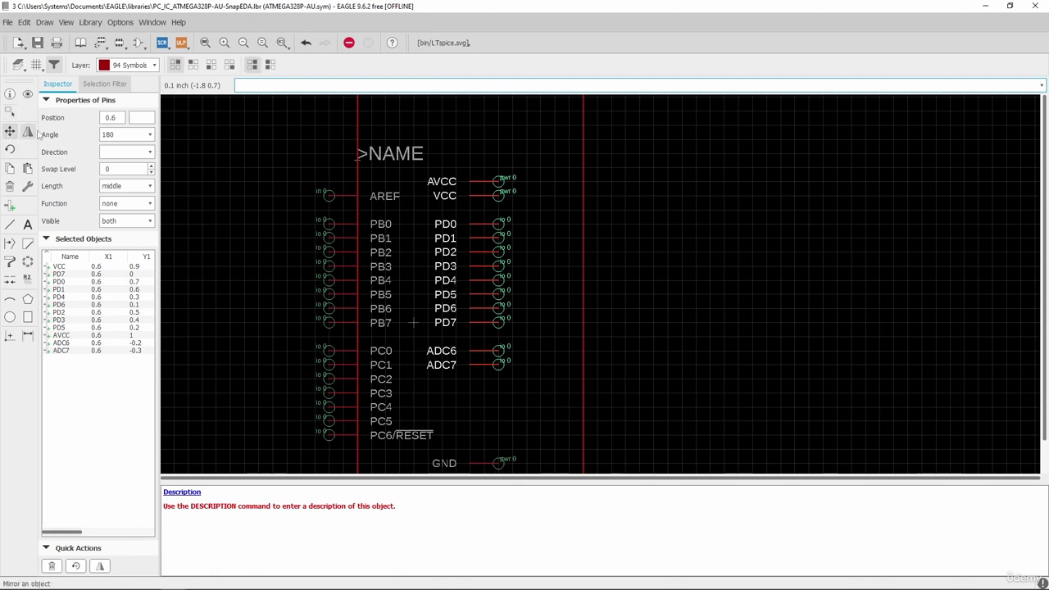
ctrl+right_click(676, 197)
click(707, 195)
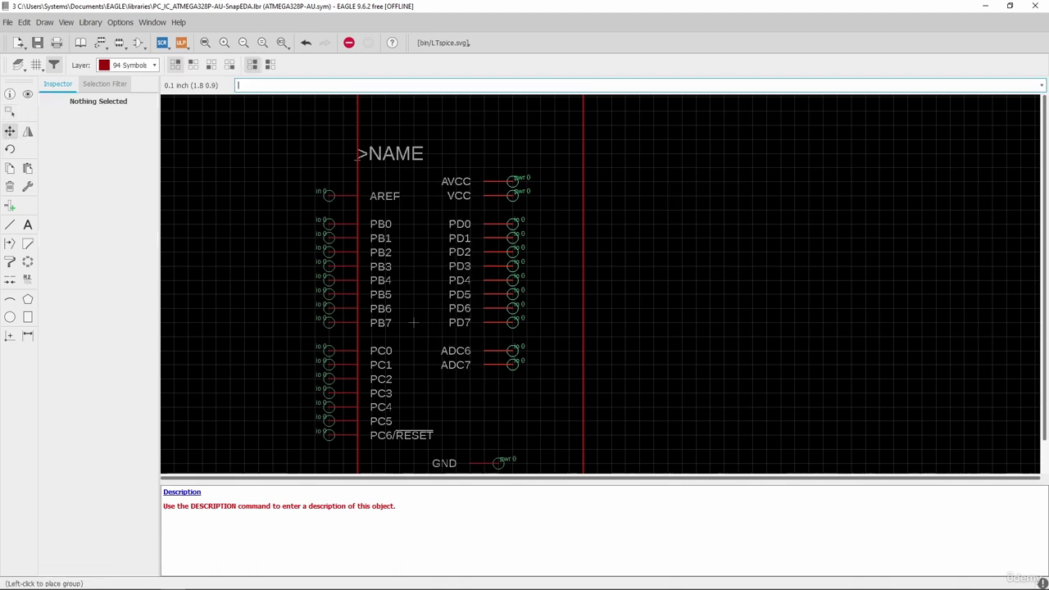
click(414, 322)
scroll(403, 281, down, 2)
scroll(403, 282, up, 1)
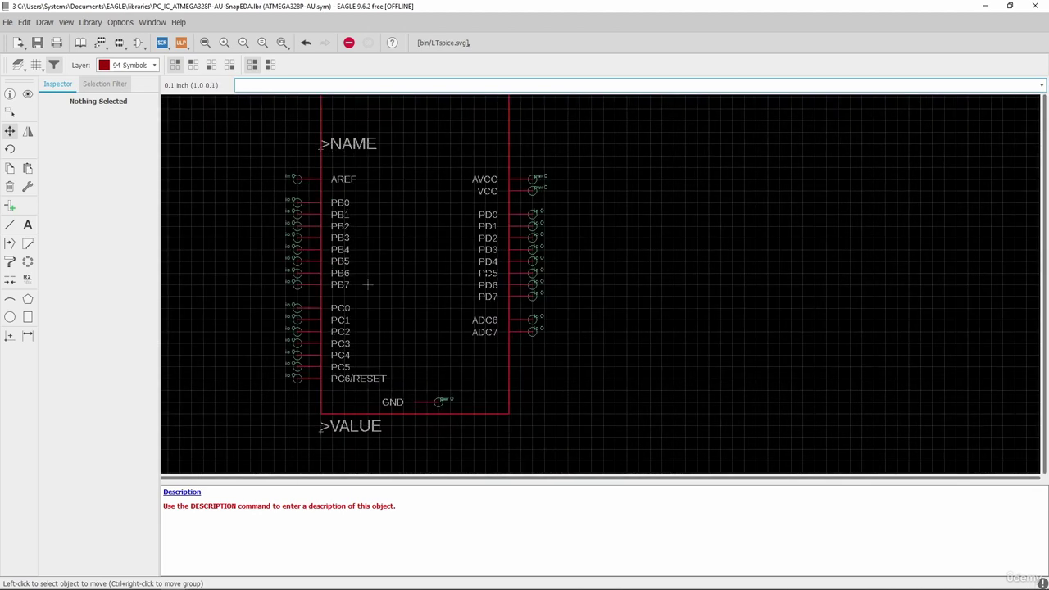
Step: Move pins PD0 and PD1 as a group below ADC7 on the right edge, placing PD0 at (1.4, -0.7) inch
scroll(373, 289, down, 1)
scroll(321, 313, up, 2)
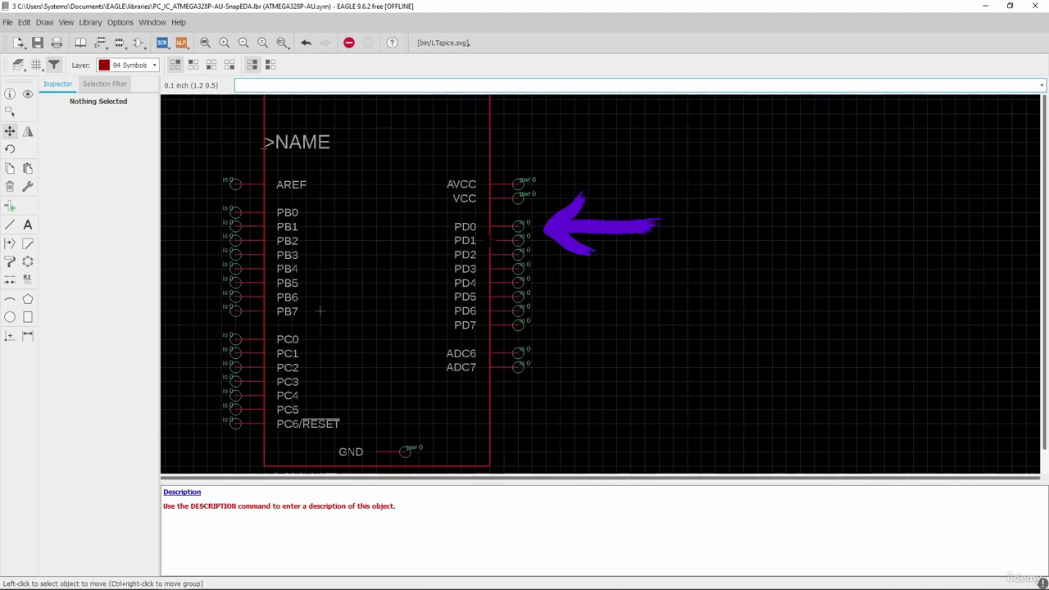
scroll(245, 343, up, 1)
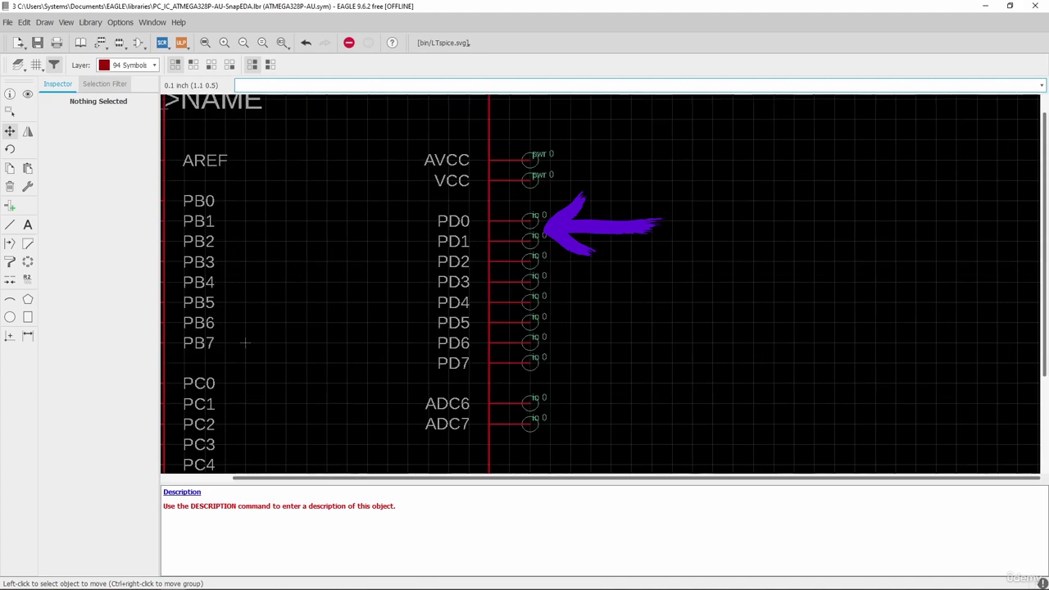
scroll(245, 343, down, 2)
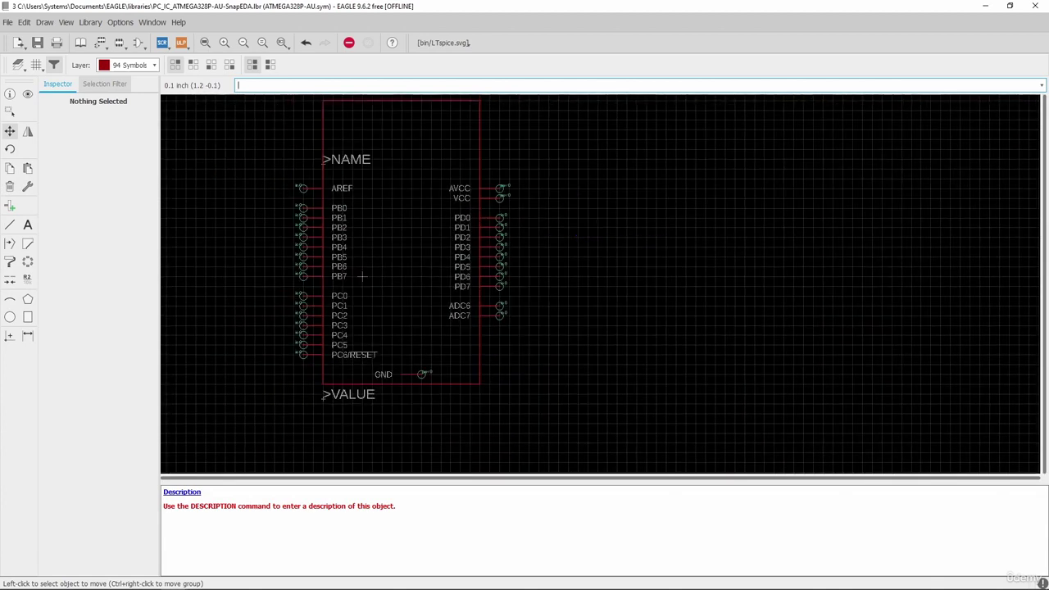
scroll(489, 347, up, 1)
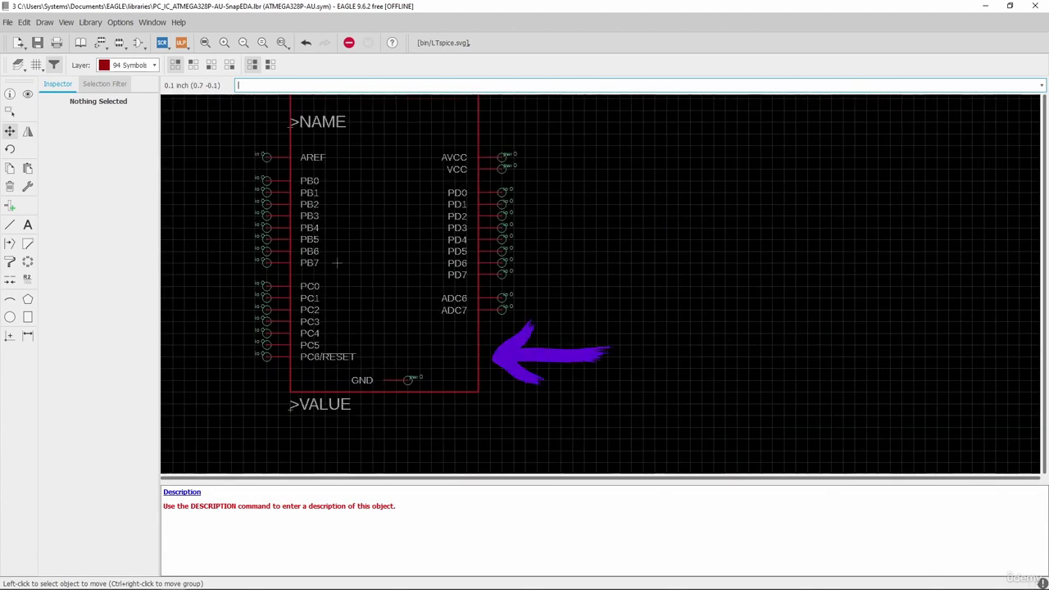
click(9, 111)
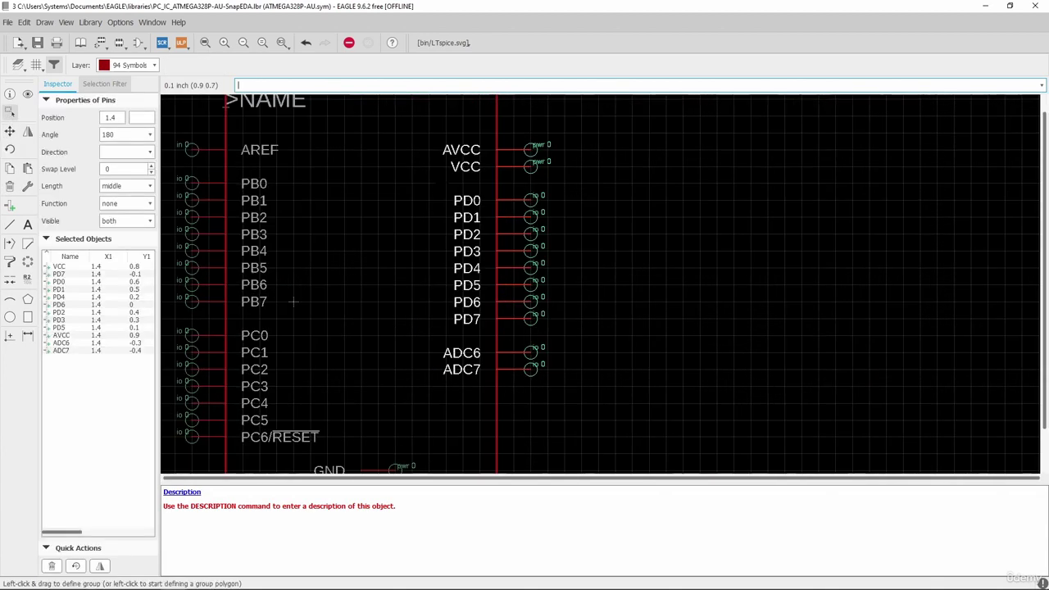
drag(443, 190, 572, 223)
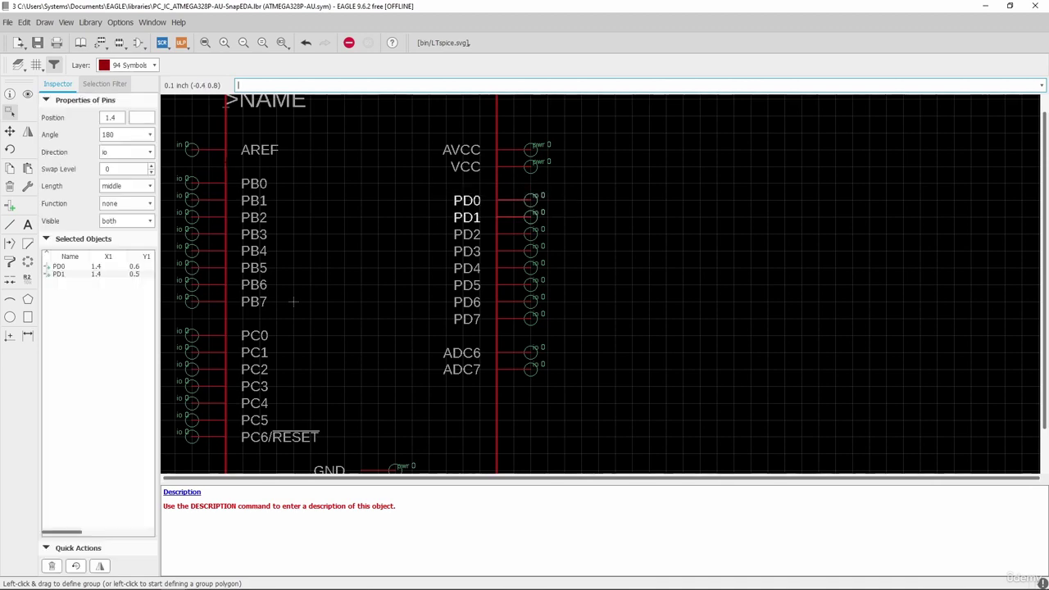
click(9, 131)
ctrl+right_click(636, 198)
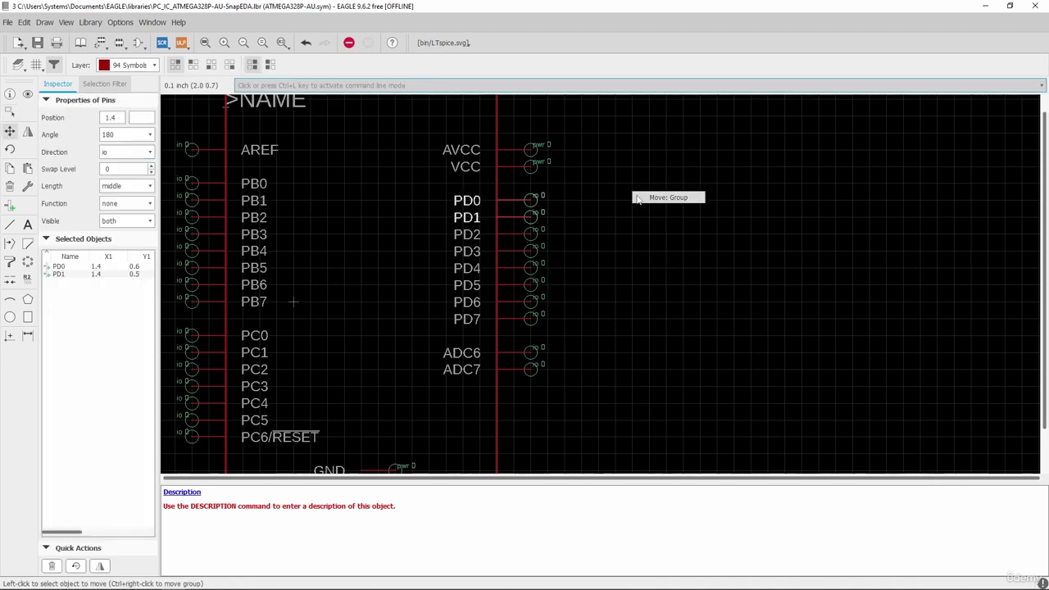
click(668, 197)
scroll(615, 164, down, 2)
scroll(624, 286, up, 2)
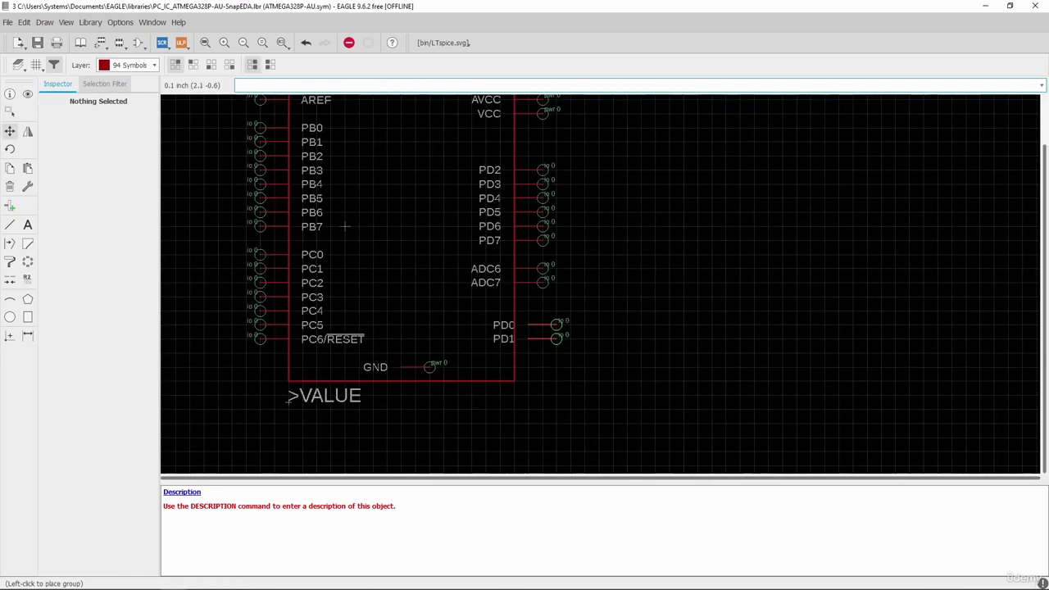
click(345, 226)
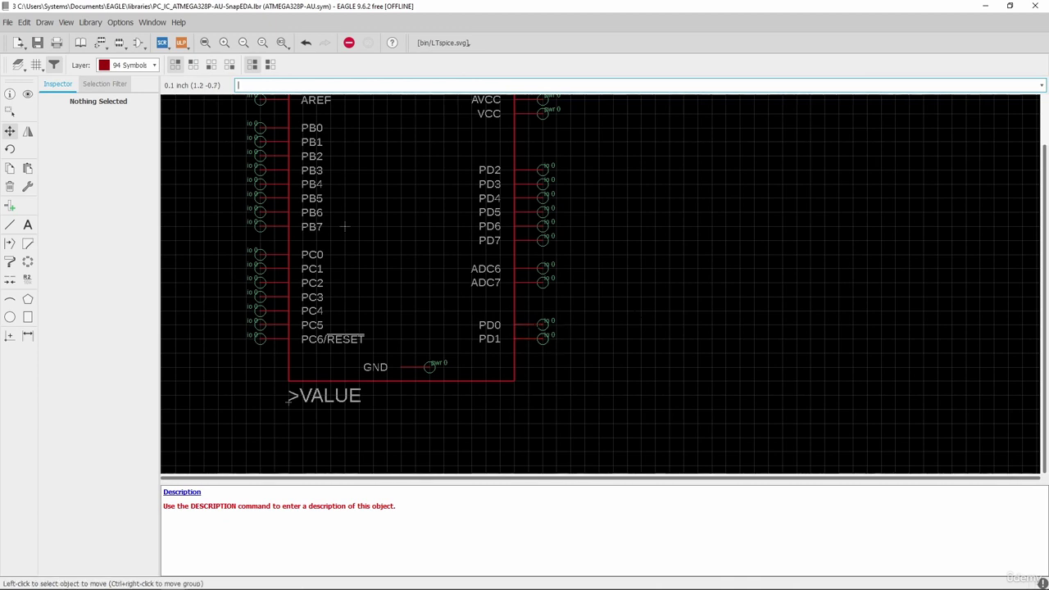
Step: Rename pin PD0 as PD0/RX in its properties, keeping its direction as io
scroll(345, 226, up, 2)
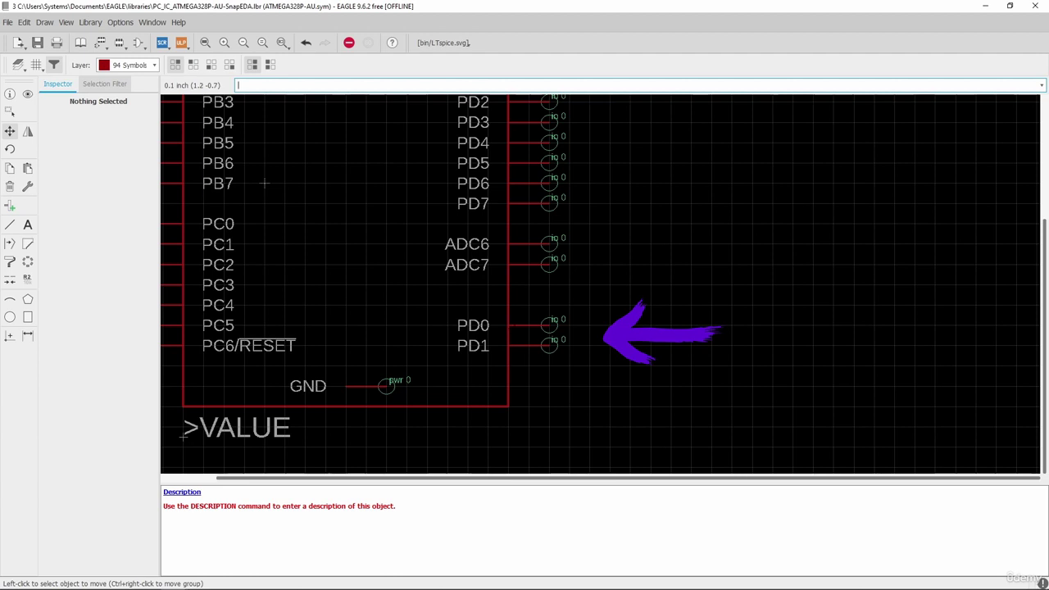
scroll(522, 325, up, 2)
scroll(571, 326, up, 2)
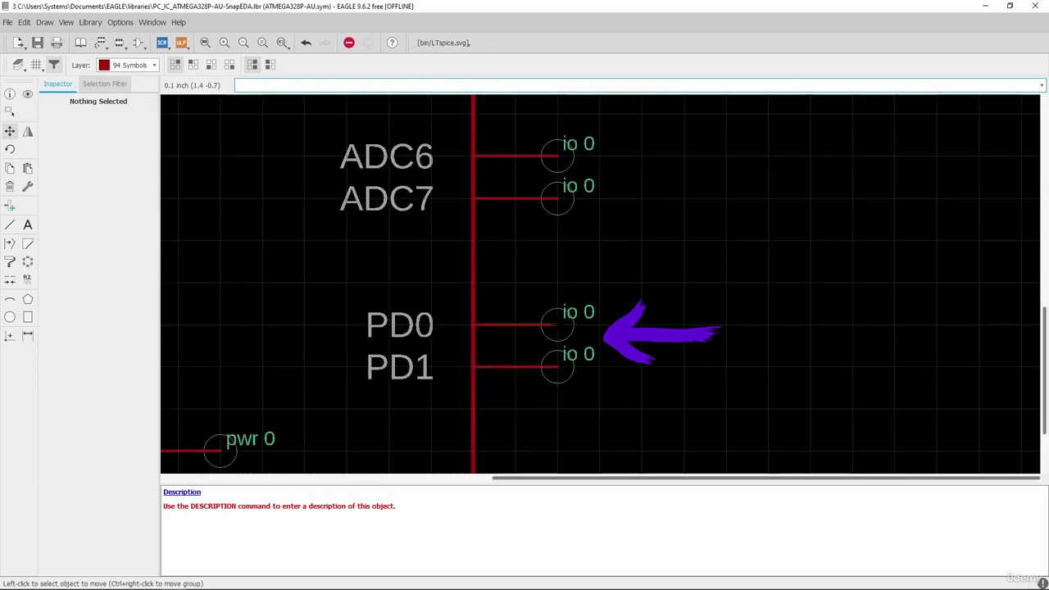
right_click(558, 325)
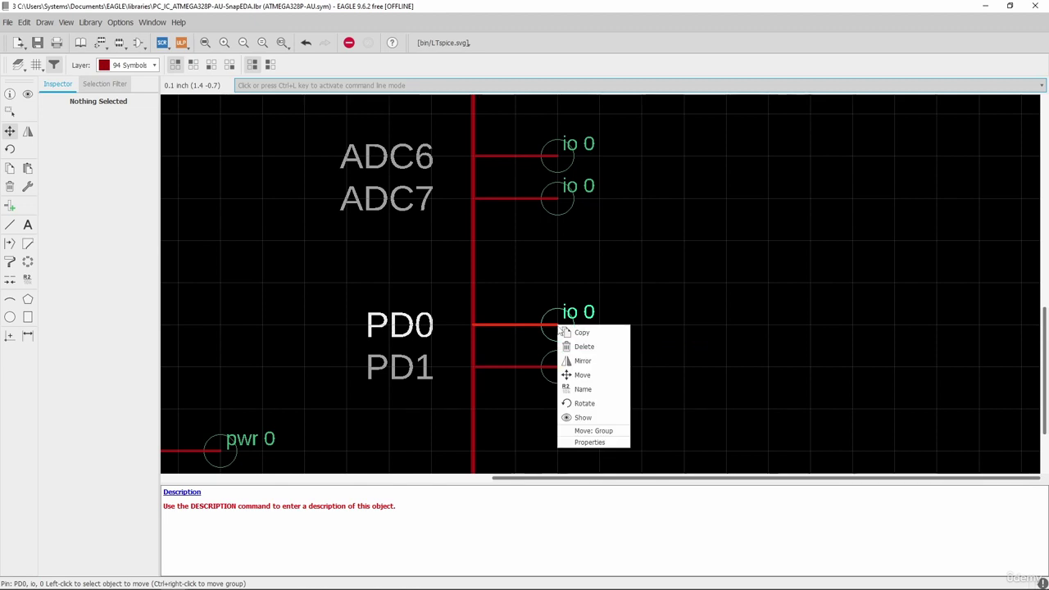
click(588, 442)
drag(703, 224, 596, 177)
click(619, 212)
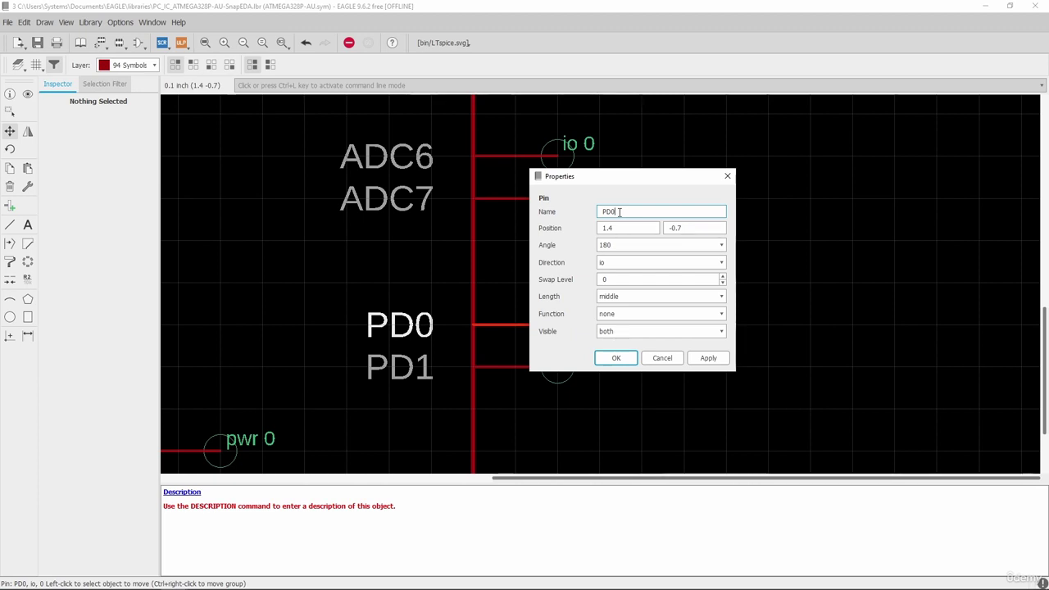
text(/RX)
drag(597, 177, 645, 139)
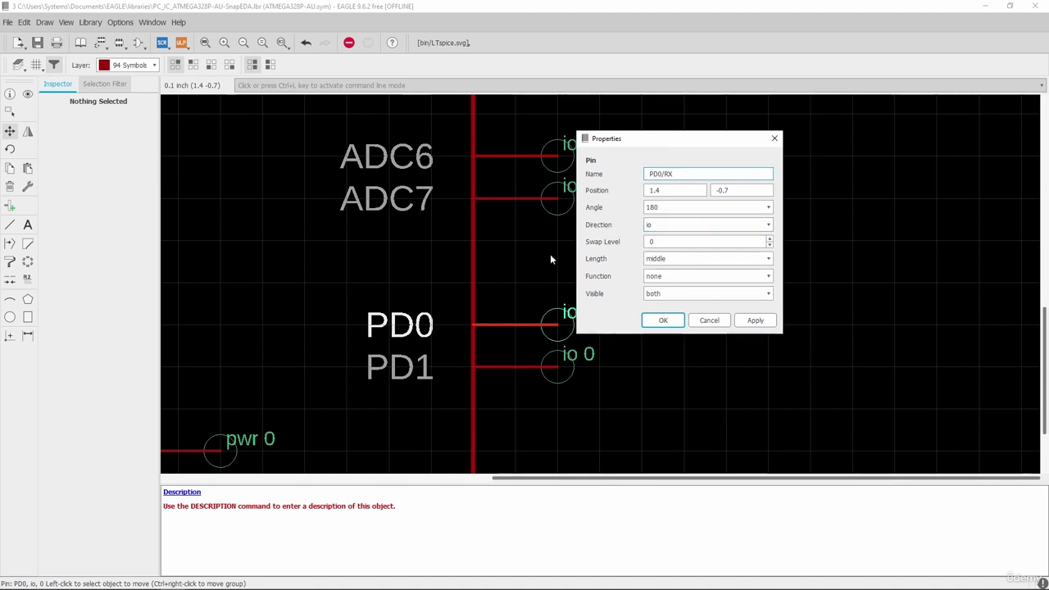
click(679, 224)
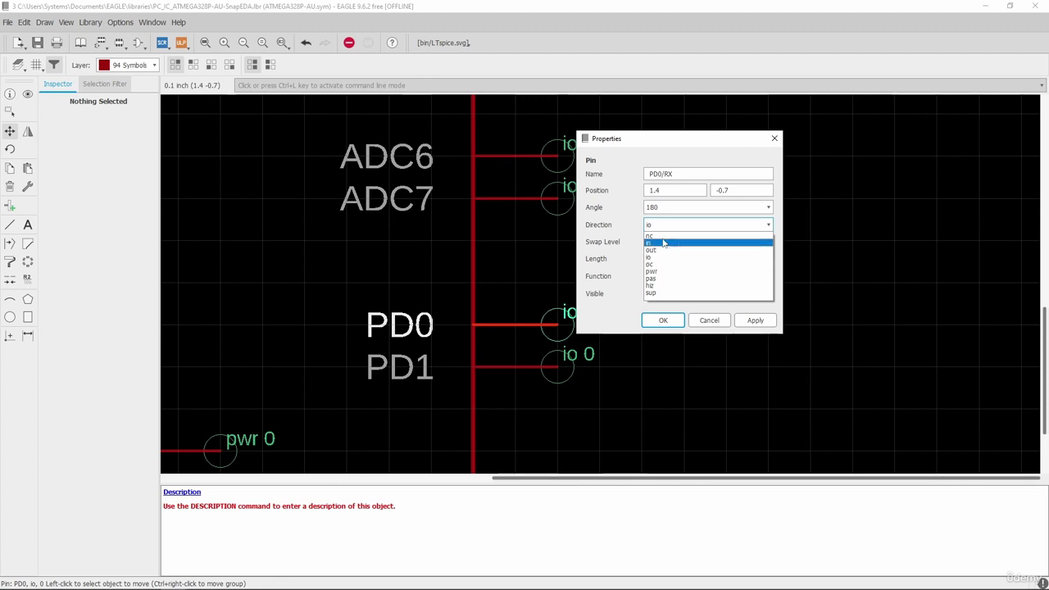
click(609, 229)
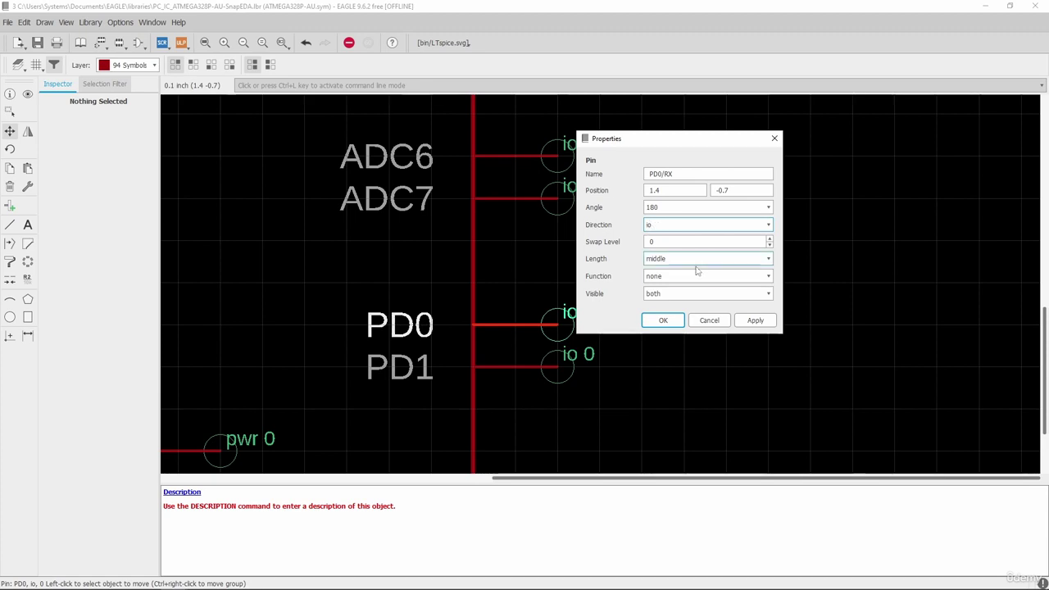
click(755, 321)
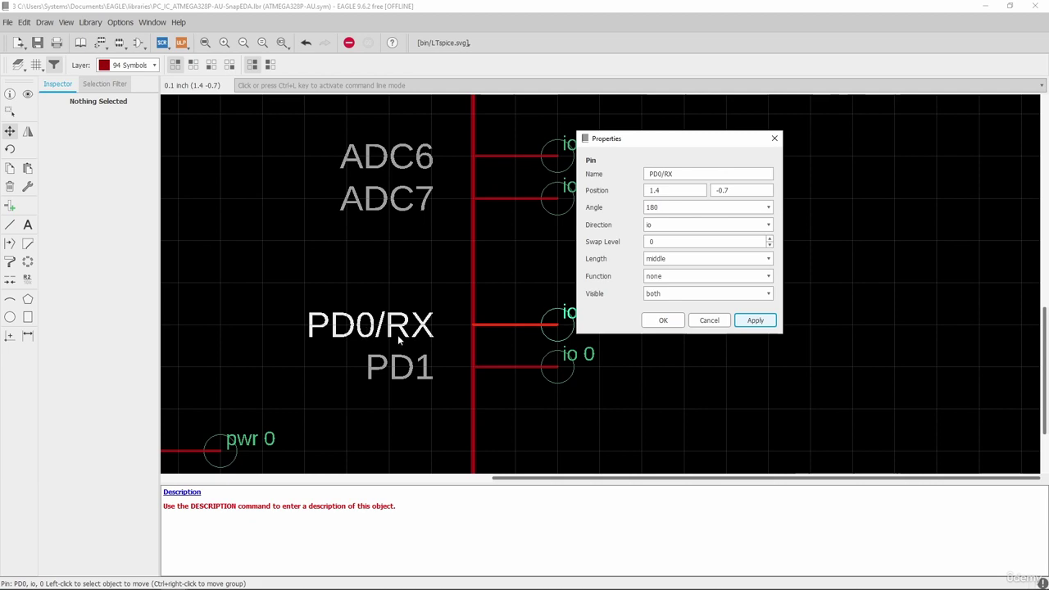
click(663, 320)
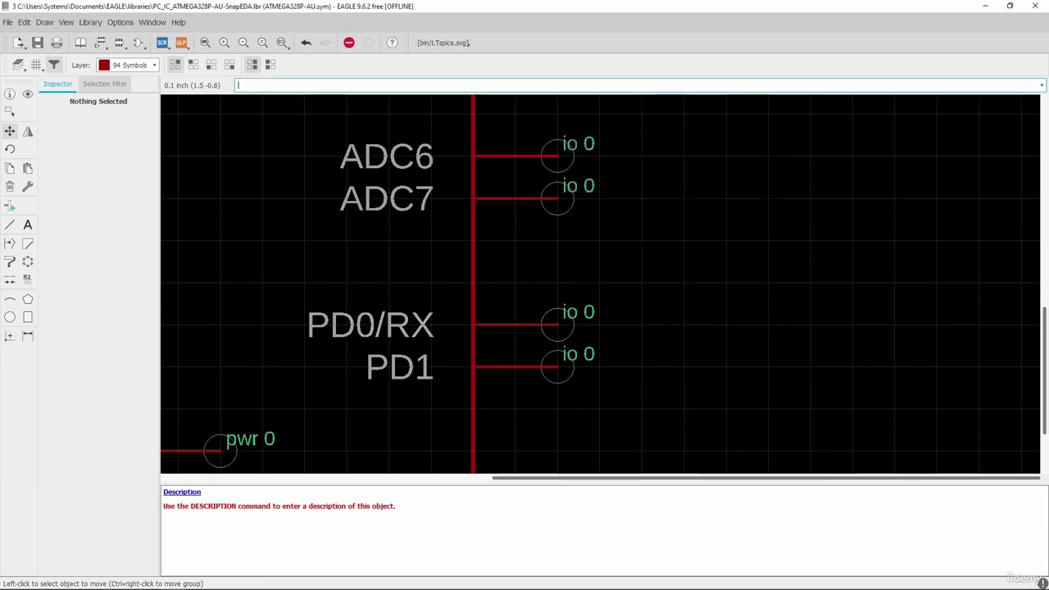
Step: Save the edited SnapEDA library and close its symbol editor to return to the schematic
scroll(234, 139, down, 6)
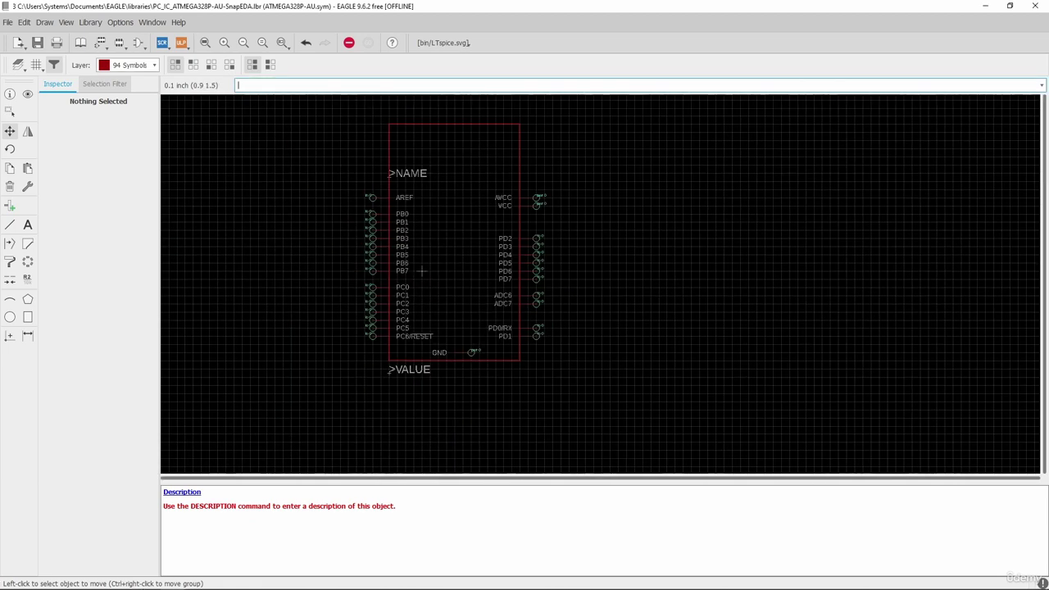
scroll(420, 270, up, 4)
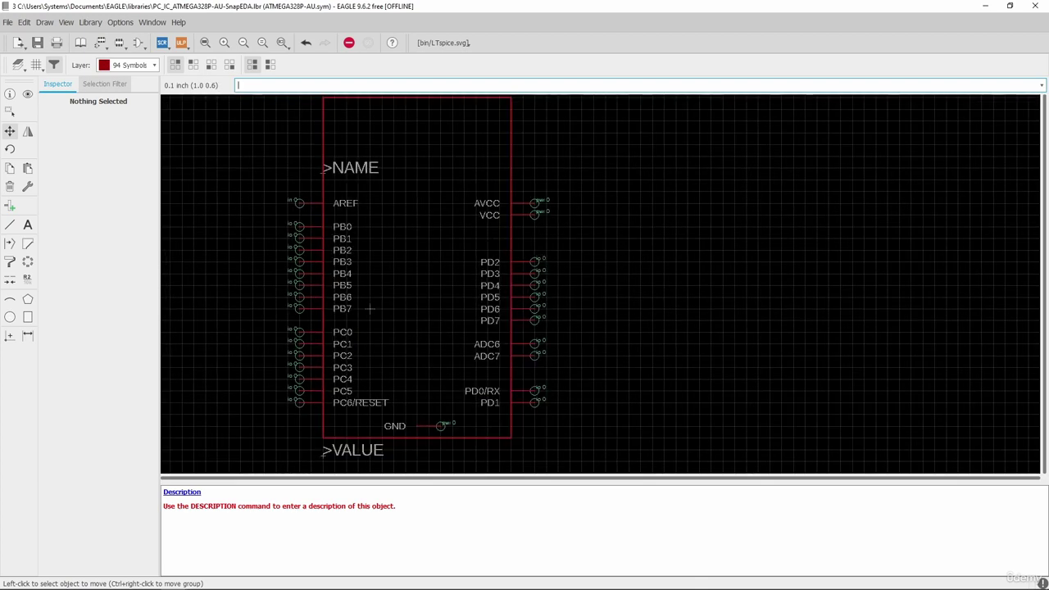
scroll(369, 308, down, 2)
scroll(386, 315, up, 1)
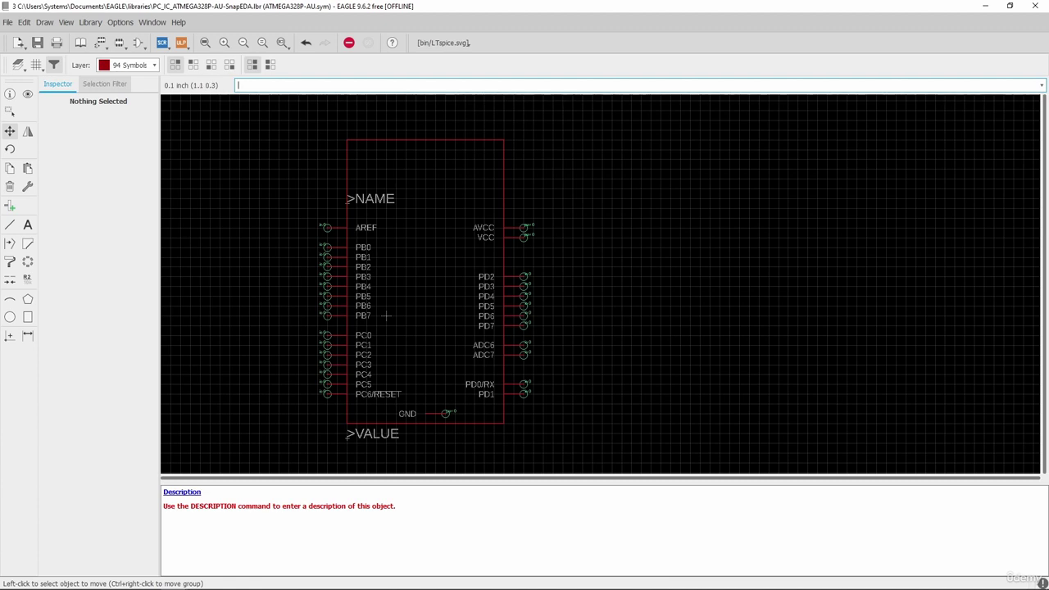
click(37, 45)
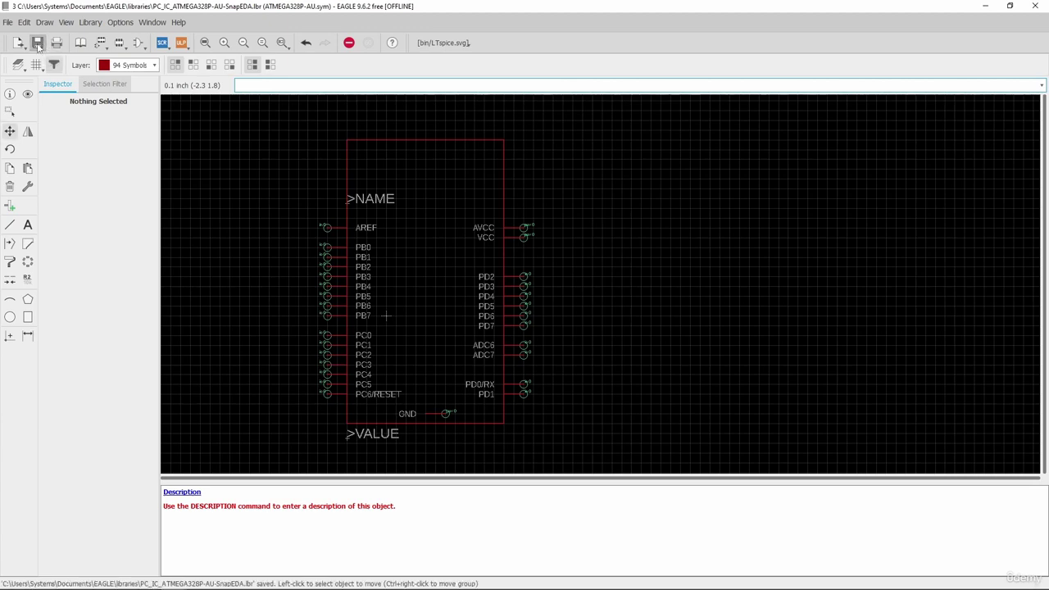
click(1036, 6)
Step: Choose the ATMEGA328P-AU device from the PC_IC_ATMEGA328P-AU-SnapEDA library for adding to the schematic
scroll(508, 324, down, 5)
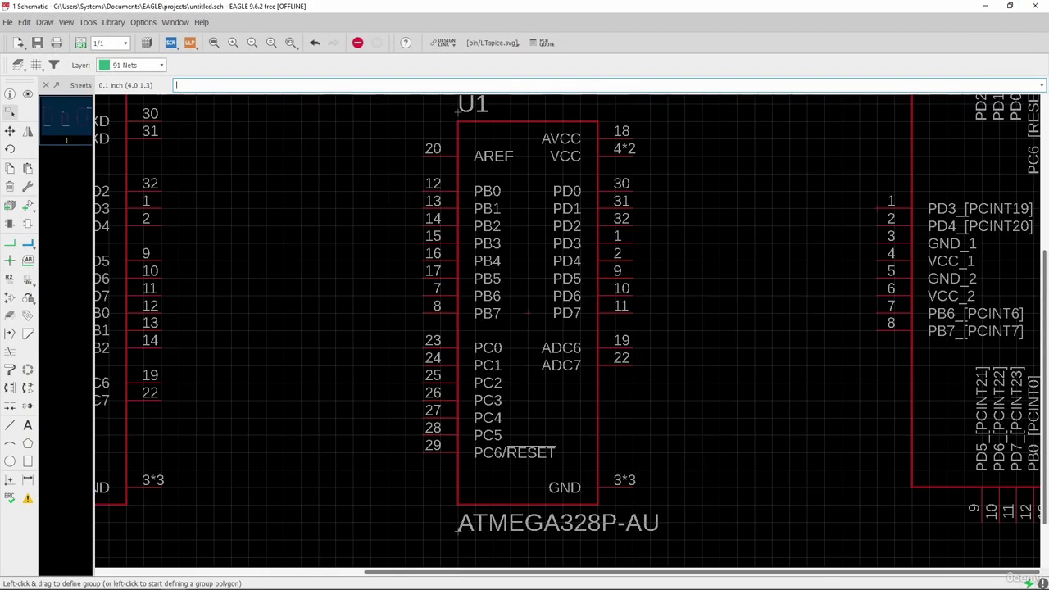
scroll(399, 332, down, 3)
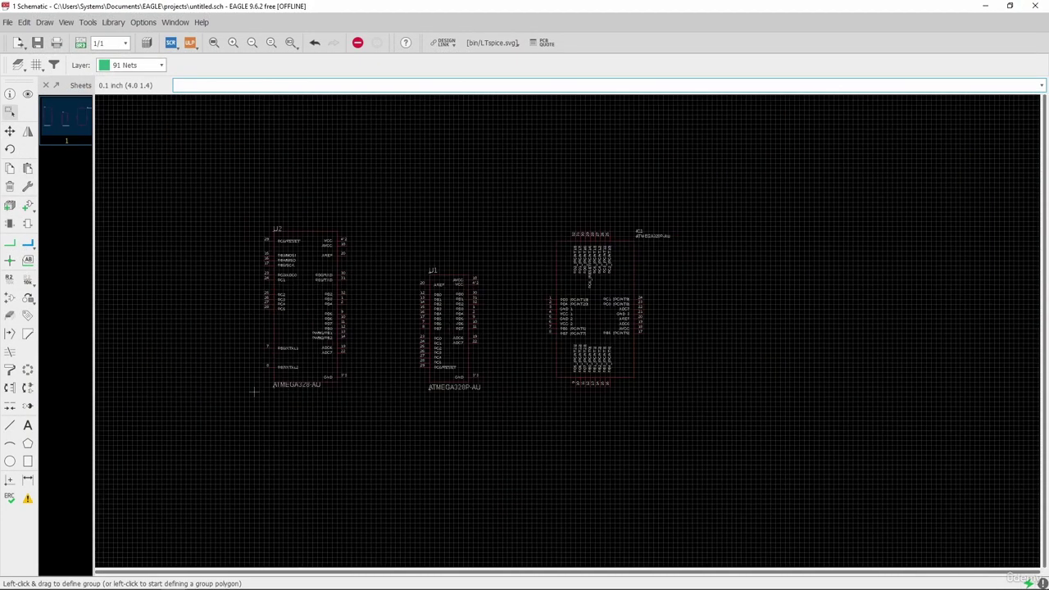
scroll(254, 392, up, 2)
scroll(213, 404, up, 2)
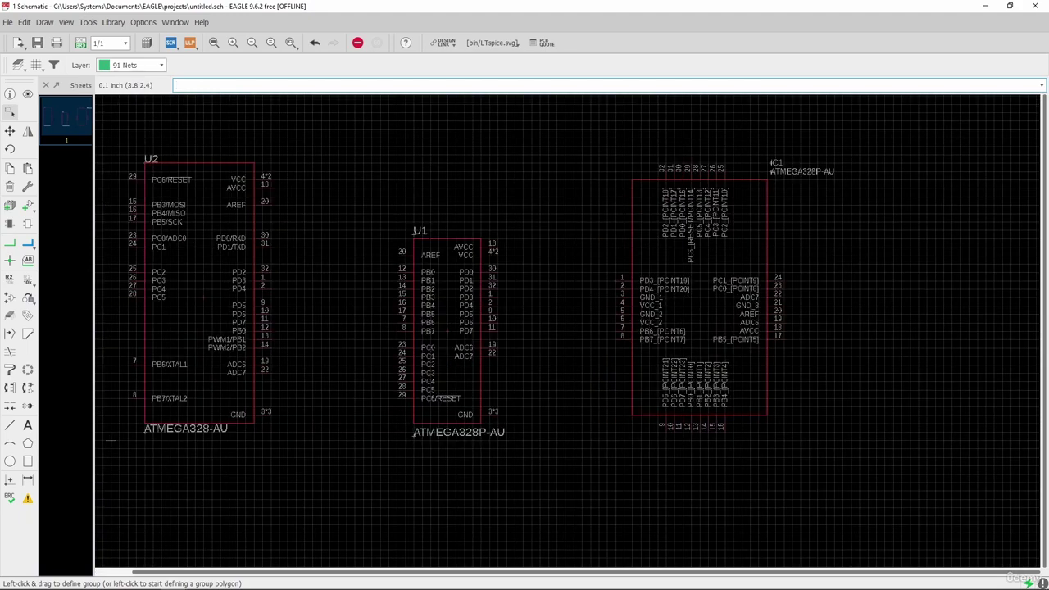
click(27, 206)
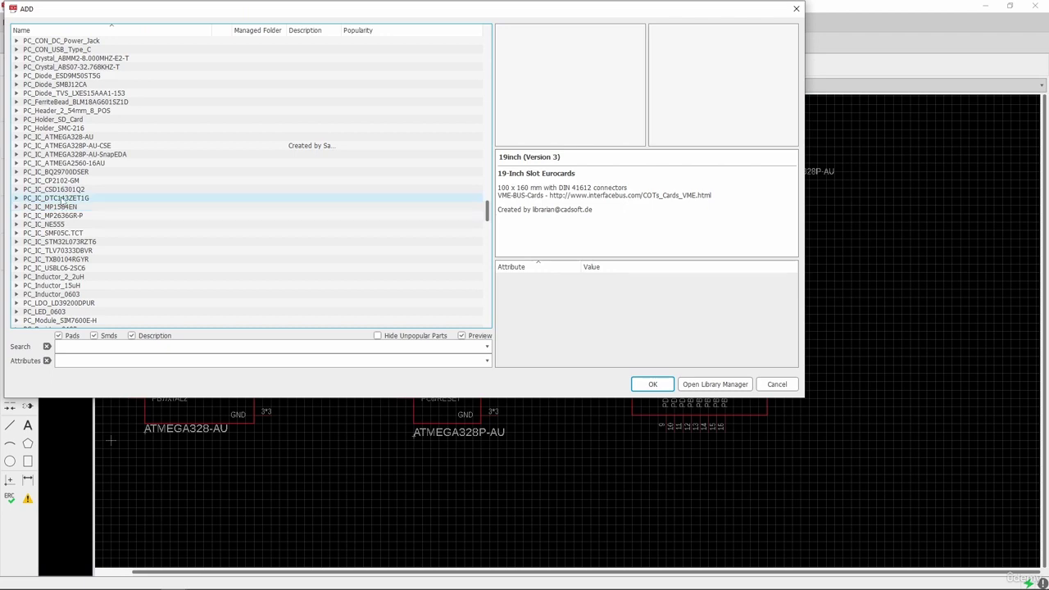
click(16, 155)
click(48, 164)
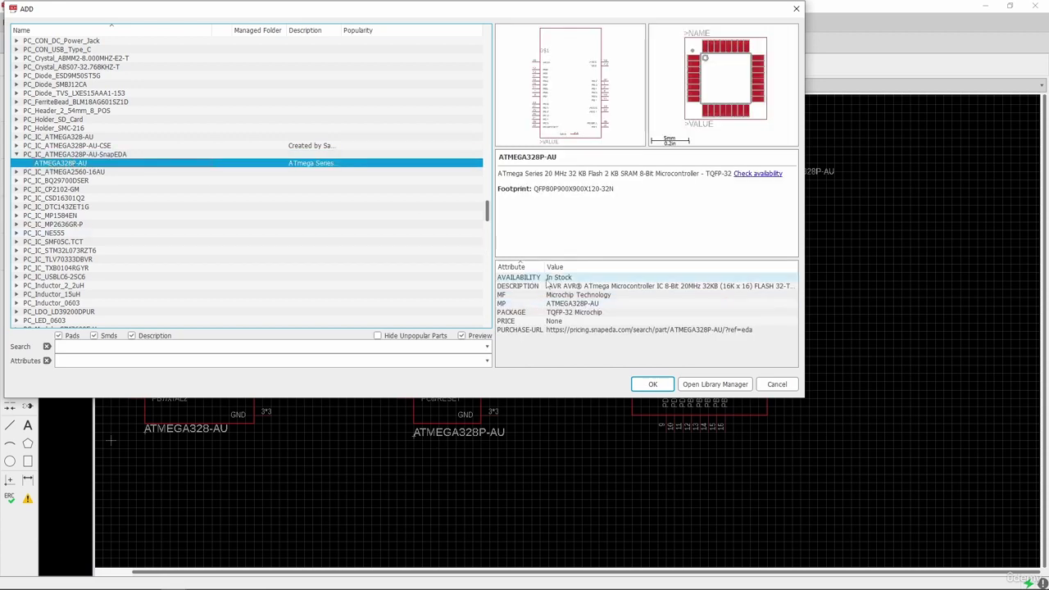
click(653, 384)
Step: Accept updating the existing ATMEGA328P-AU device set to the new version, then cancel placing the additional part
drag(709, 338, 476, 139)
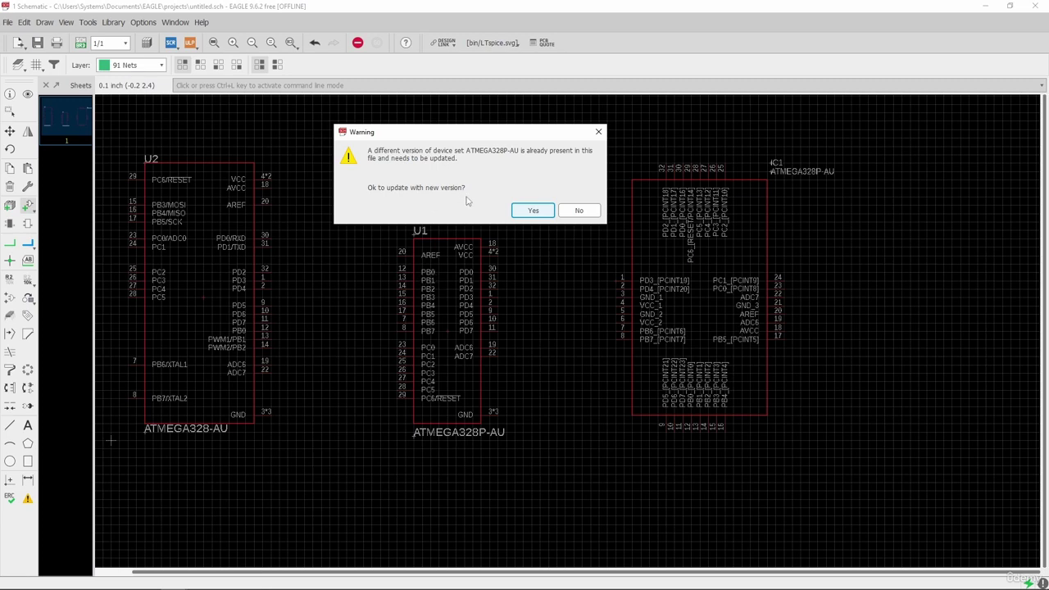
click(533, 211)
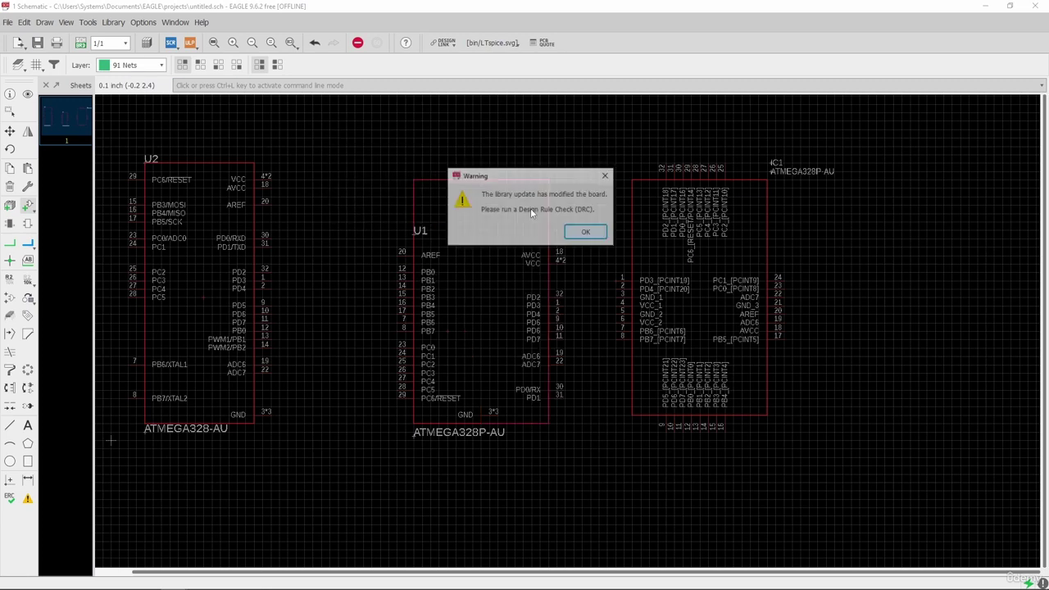
click(585, 233)
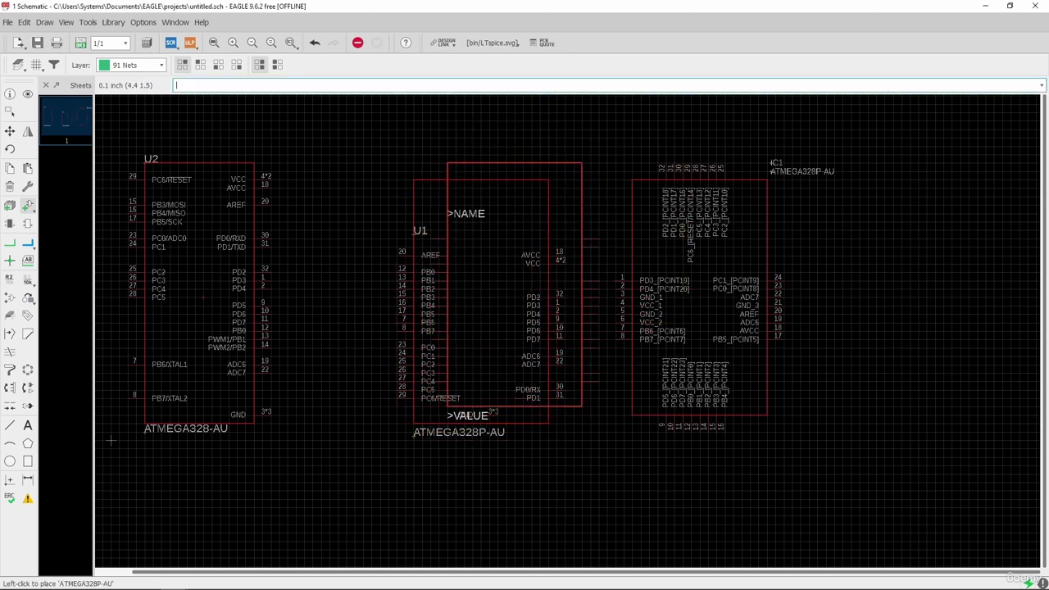
key(Escape)
click(902, 392)
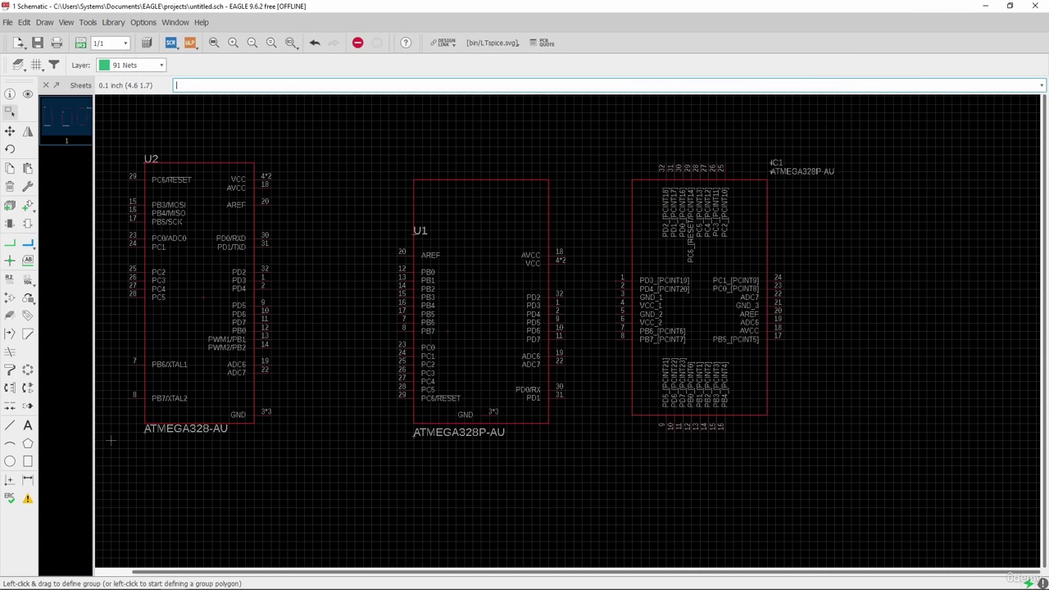
Step: Open the board layout belonging to the schematic and inspect the three ATmega footprints beside the board outline
scroll(339, 285, down, 2)
scroll(608, 239, up, 2)
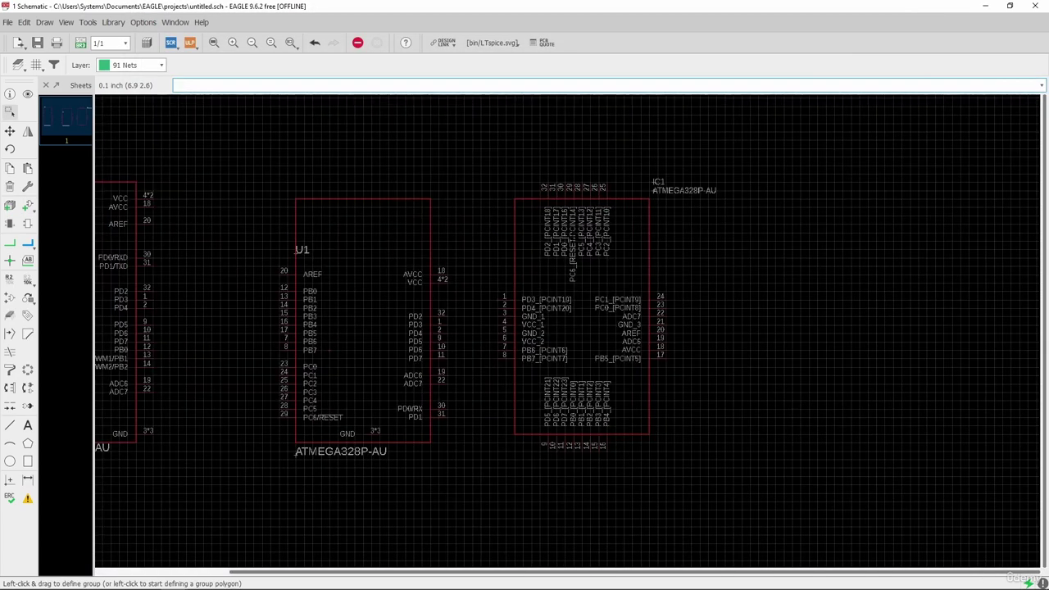
scroll(397, 311, down, 1)
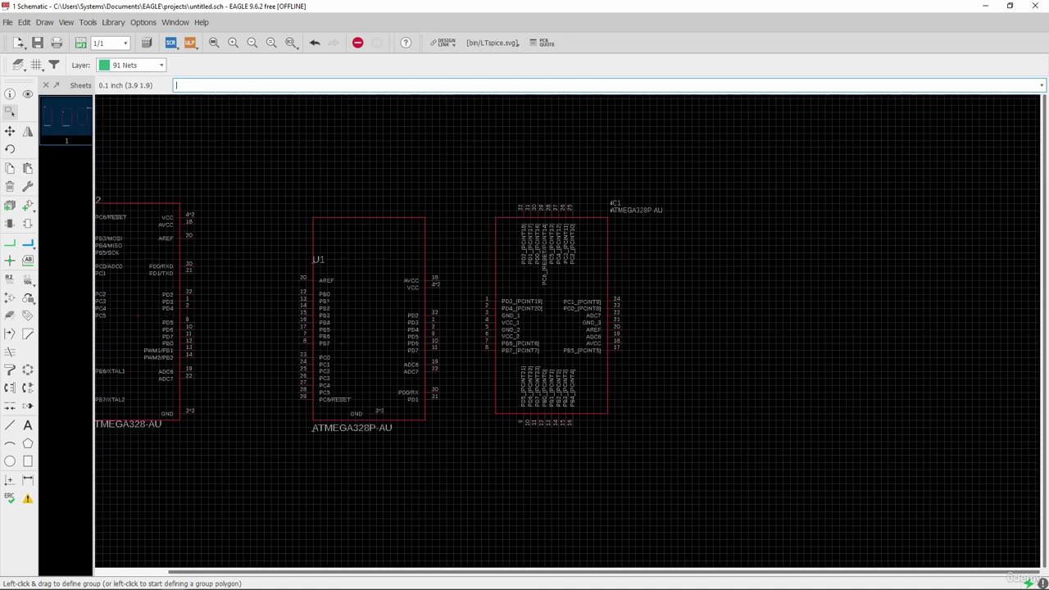
scroll(385, 298, down, 1)
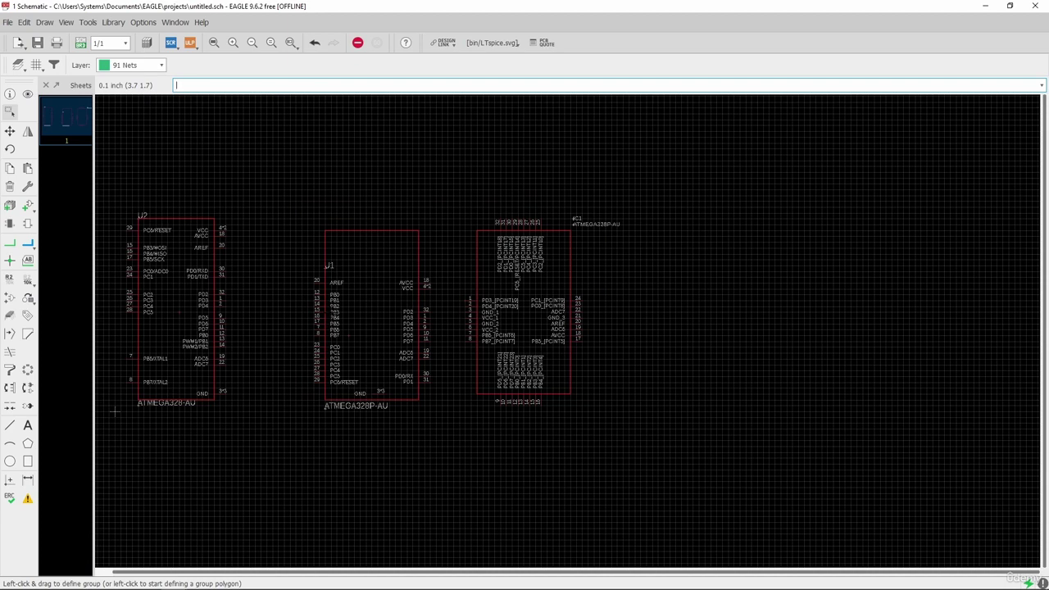
click(80, 43)
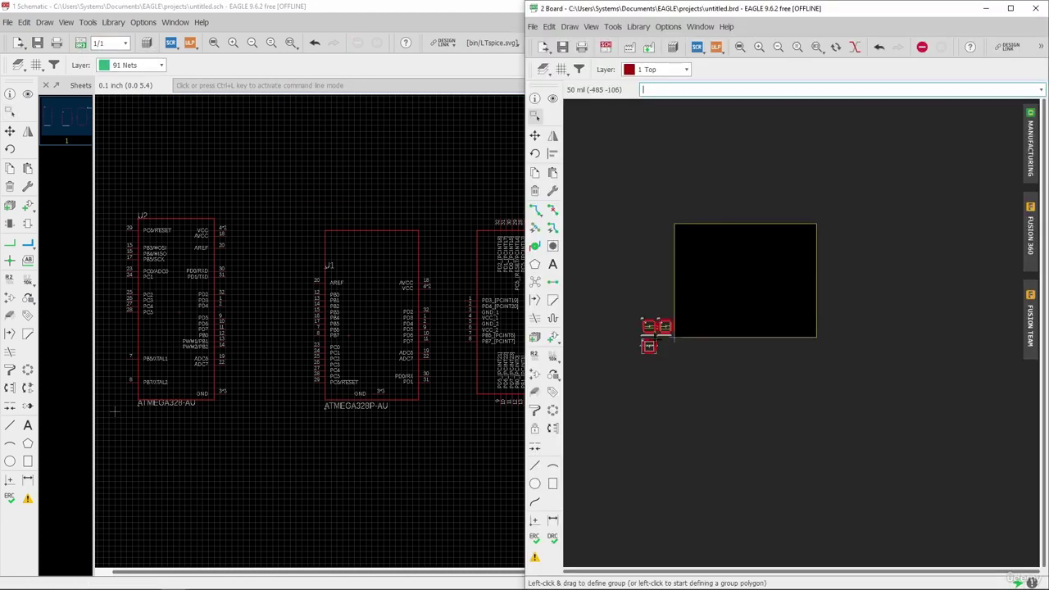
scroll(665, 336, up, 2)
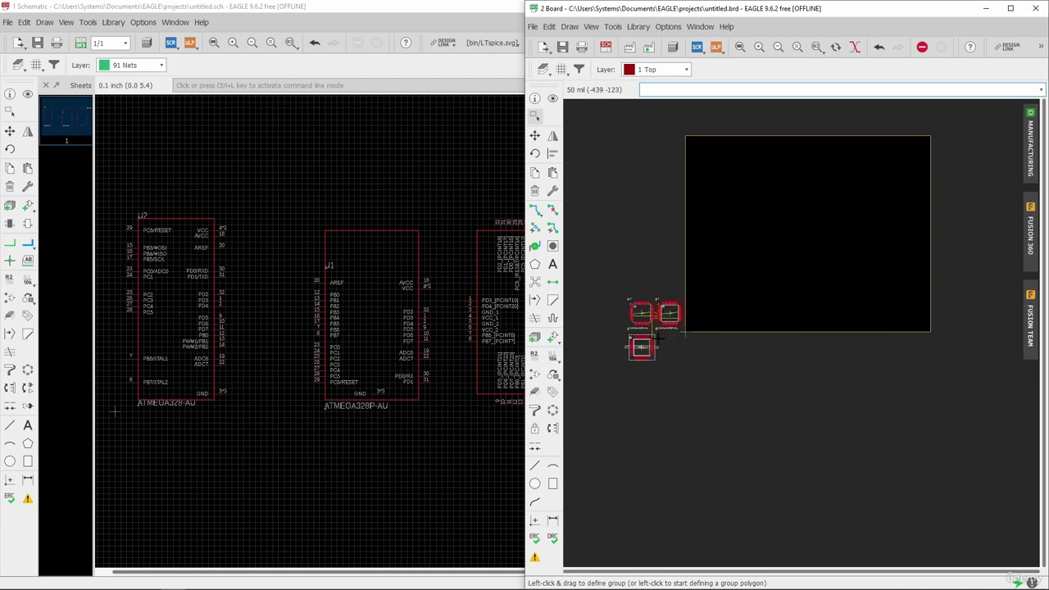
scroll(404, 325, up, 2)
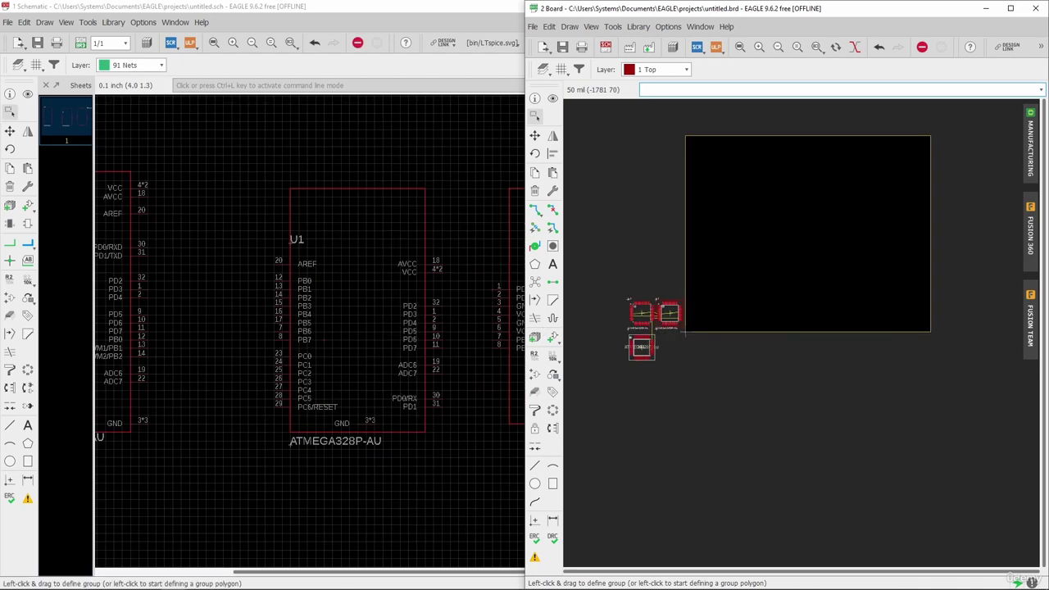
Step: Arrange the schematic window side by side with the board window, with the schematic's Show tool active
click(28, 95)
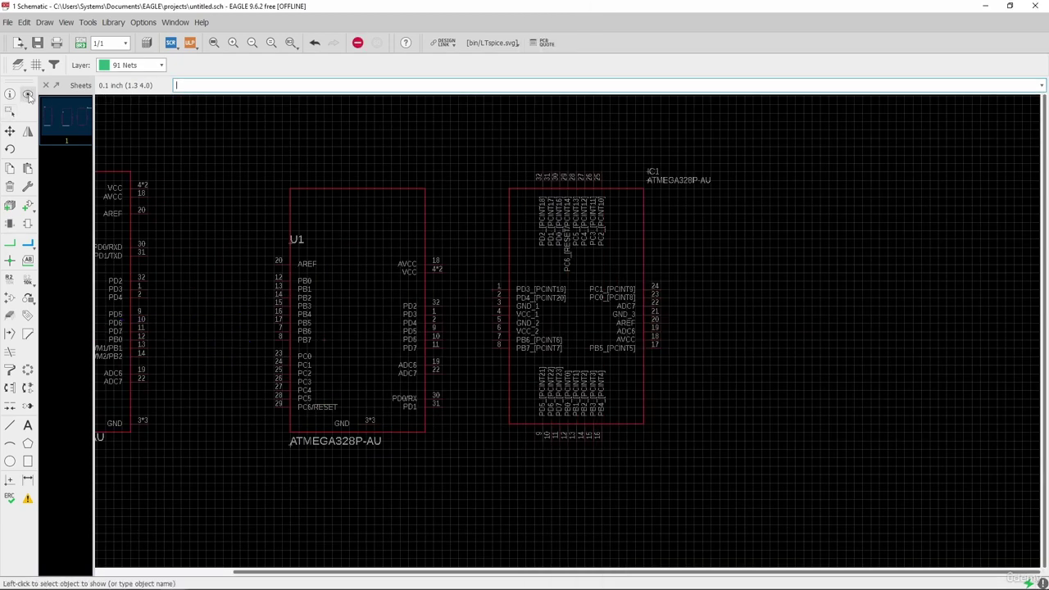
drag(313, 8, 1, 49)
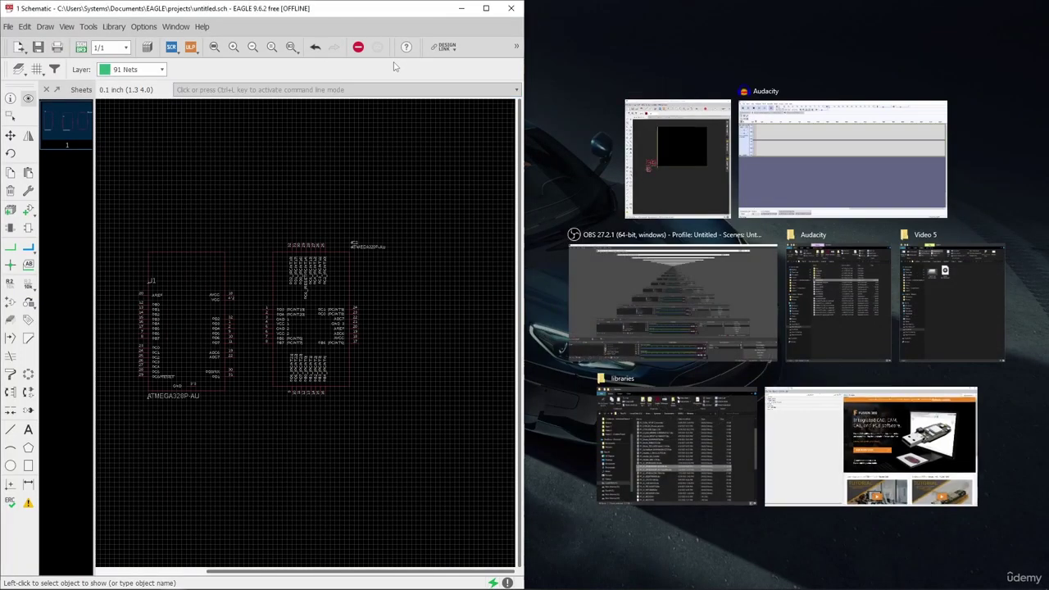
click(394, 64)
Step: Highlight part U1 from the schematic with Show to locate its footprint on the board
click(553, 100)
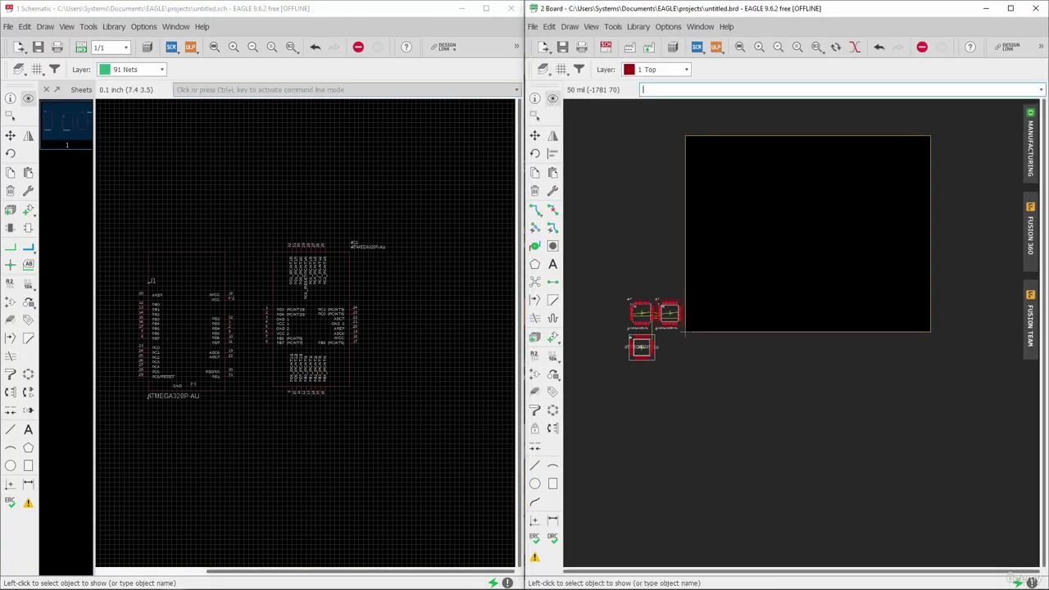
scroll(317, 318, up, 2)
scroll(377, 300, down, 4)
scroll(250, 309, up, 4)
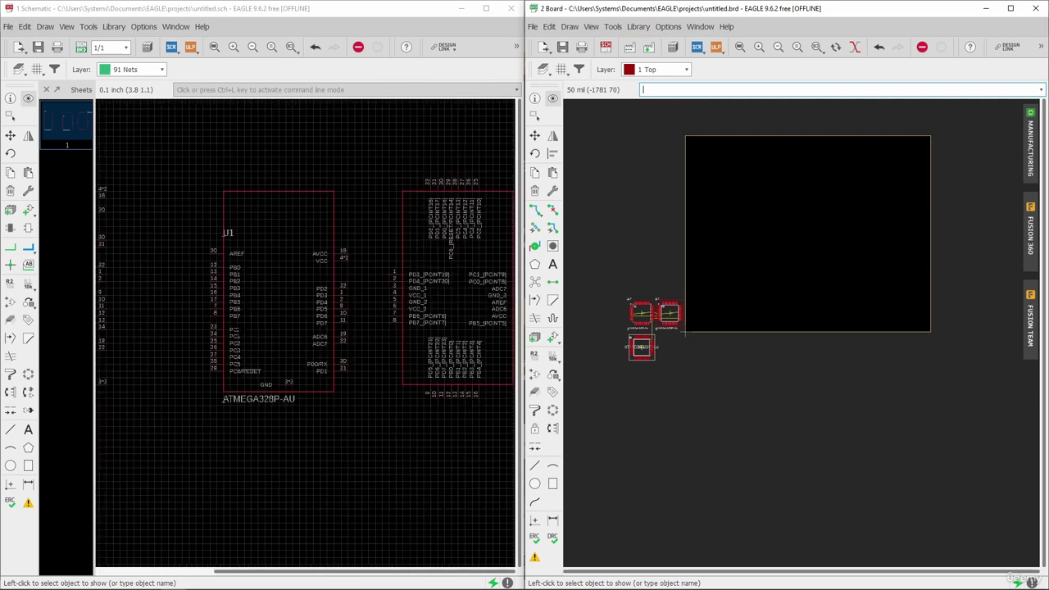
click(275, 310)
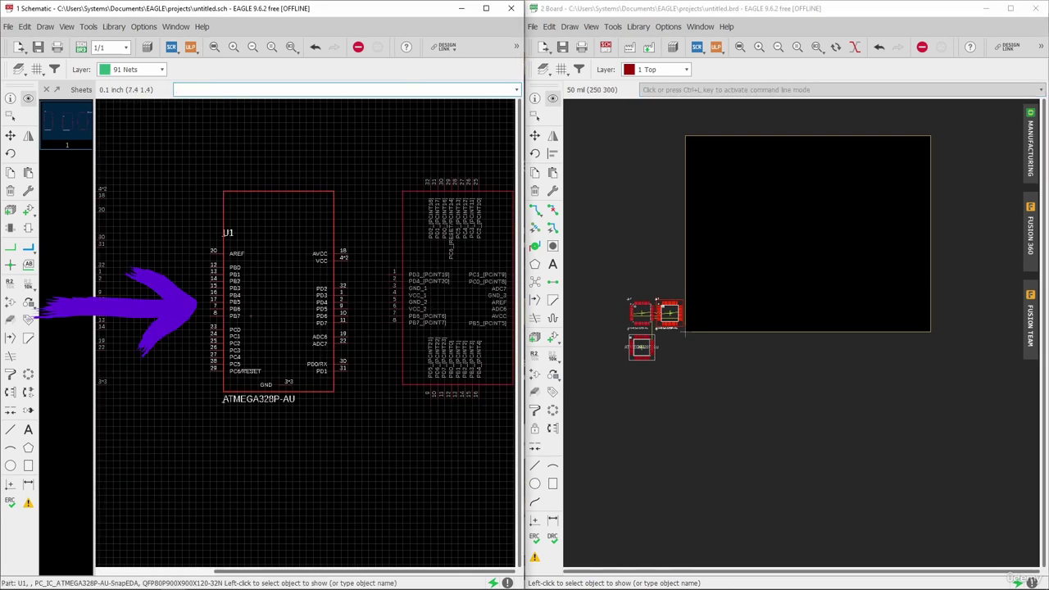
scroll(689, 313, up, 5)
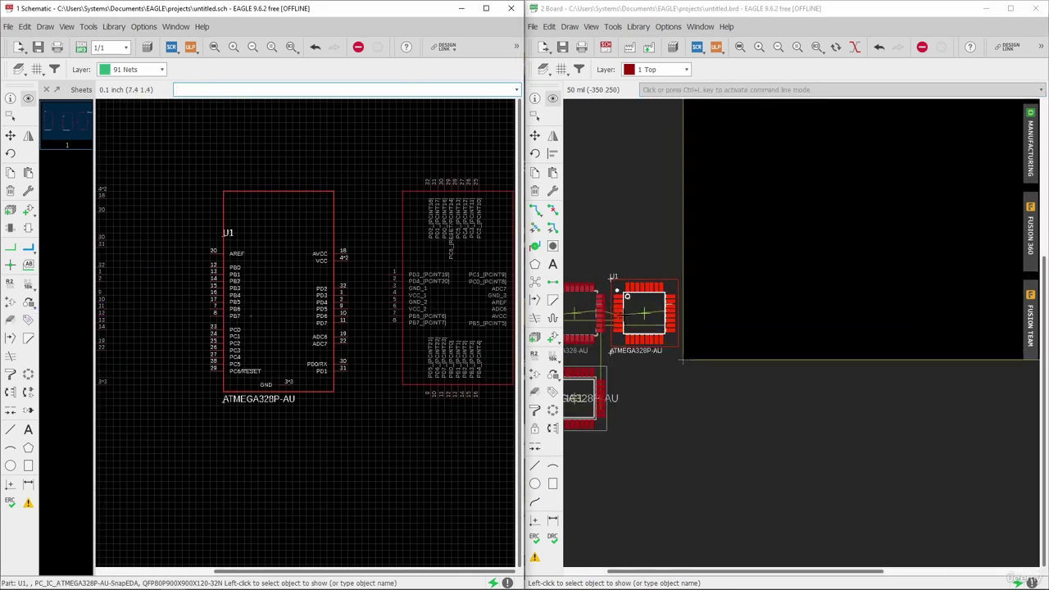
Step: Move the U1 footprint inside the board outline, to (1050, 1150) mil
click(534, 135)
scroll(643, 311, up, 1)
click(643, 310)
scroll(638, 314, down, 2)
click(786, 221)
scroll(807, 195, up, 5)
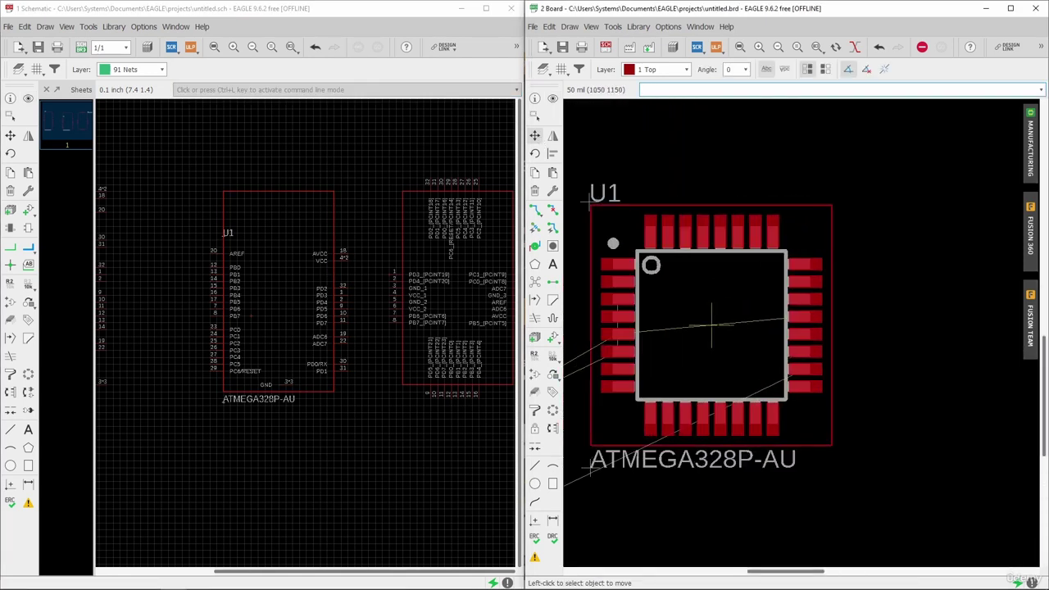
Step: Open U1's footprint in the library editor and delete the four red lines of its outer outline
right_click(712, 325)
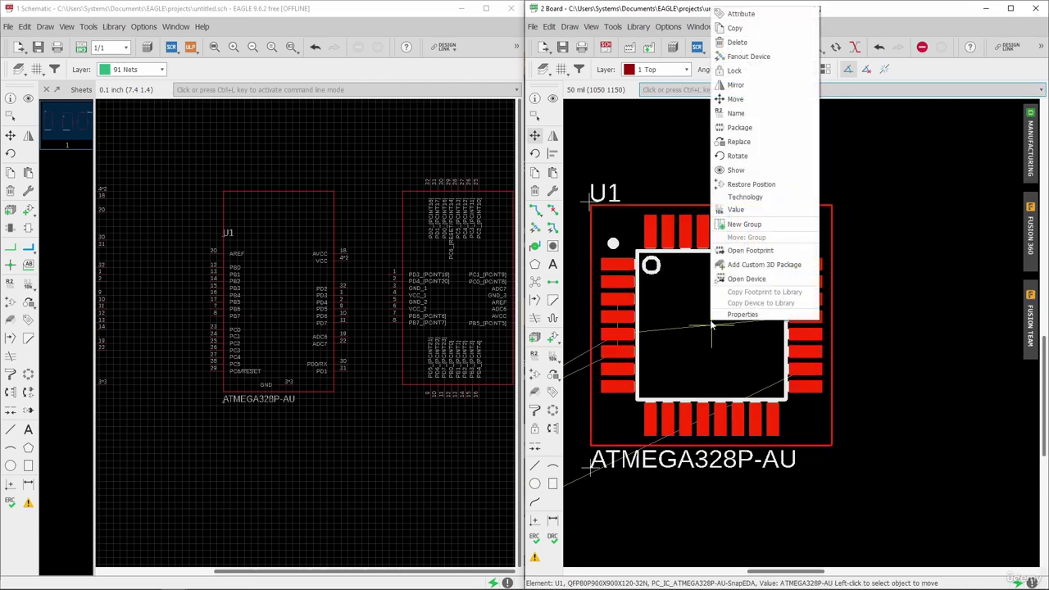
click(746, 251)
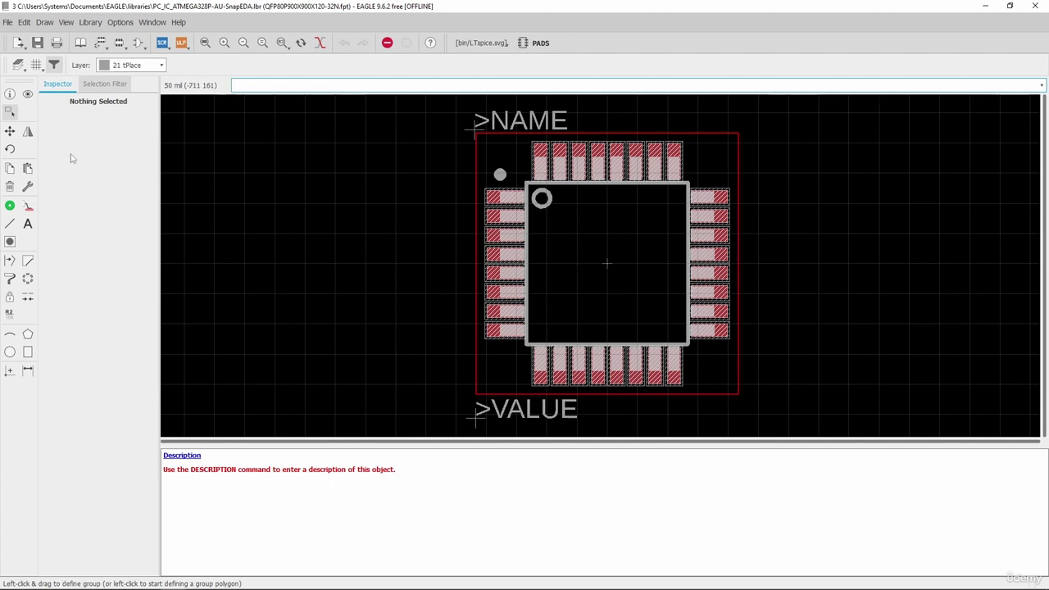
click(10, 186)
click(476, 232)
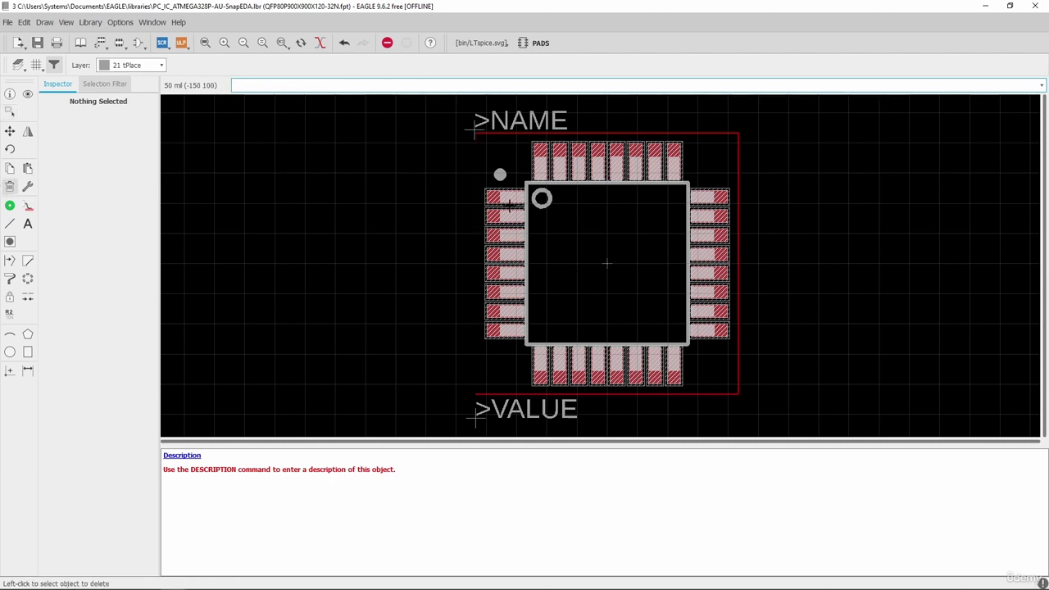
click(639, 133)
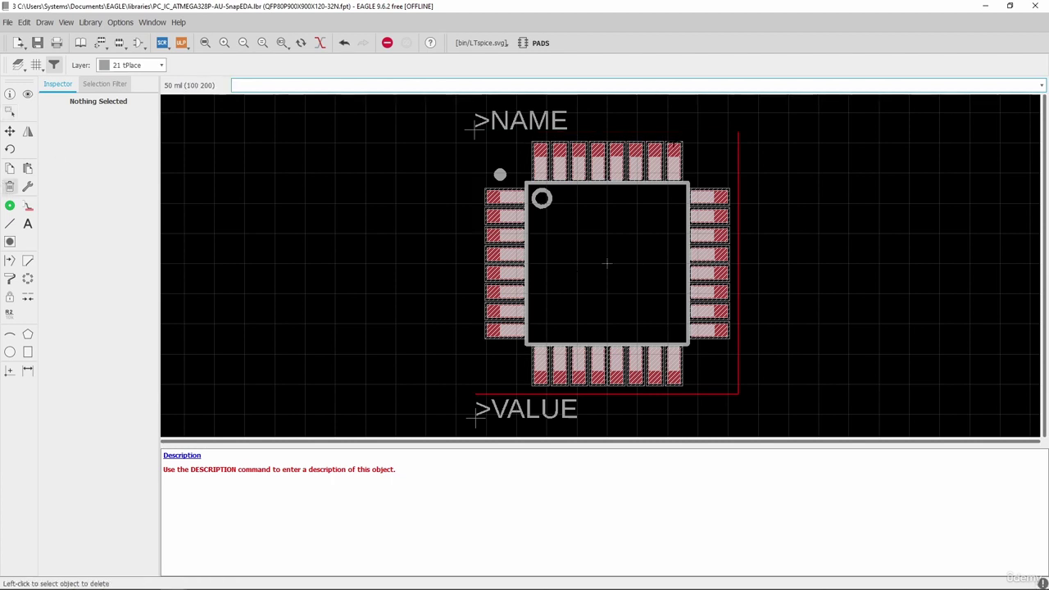
click(738, 261)
click(637, 394)
Step: Delete the four grey body outline lines running along the inner ends of the footprint's pads
click(609, 343)
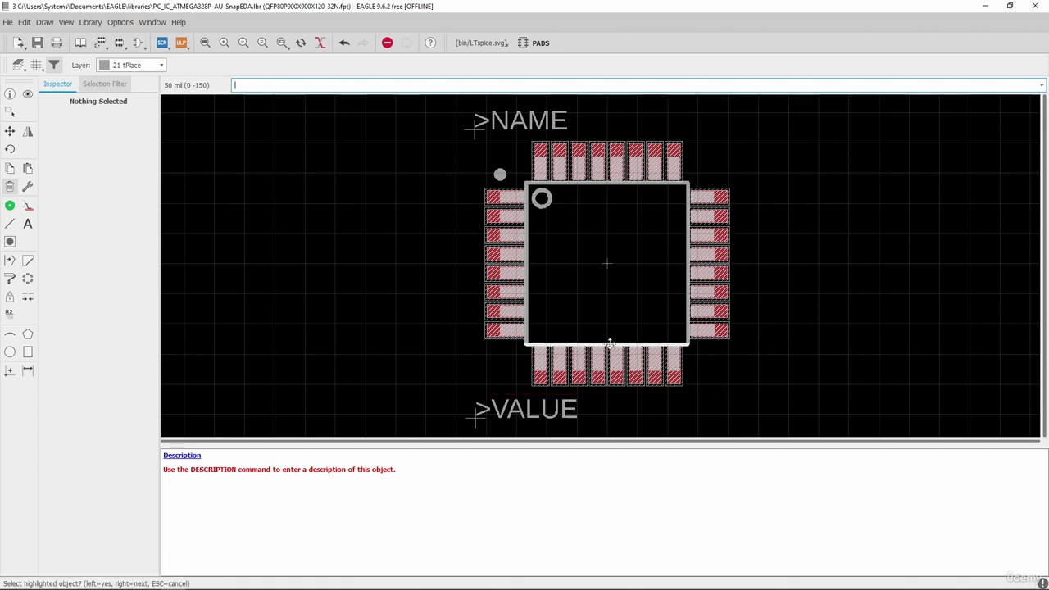
click(609, 342)
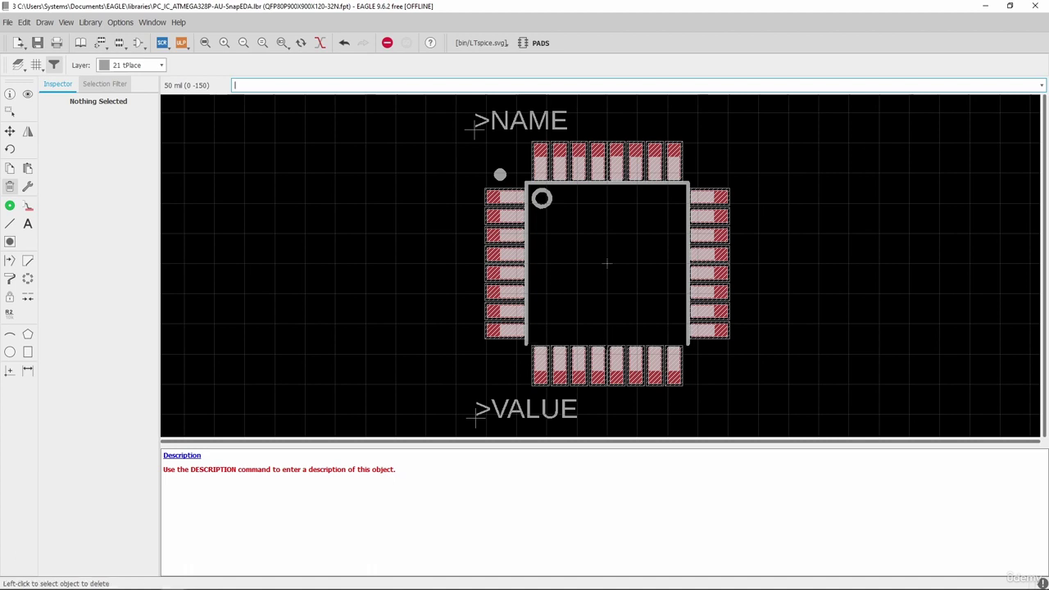
click(526, 304)
click(689, 255)
click(688, 223)
click(658, 183)
click(657, 184)
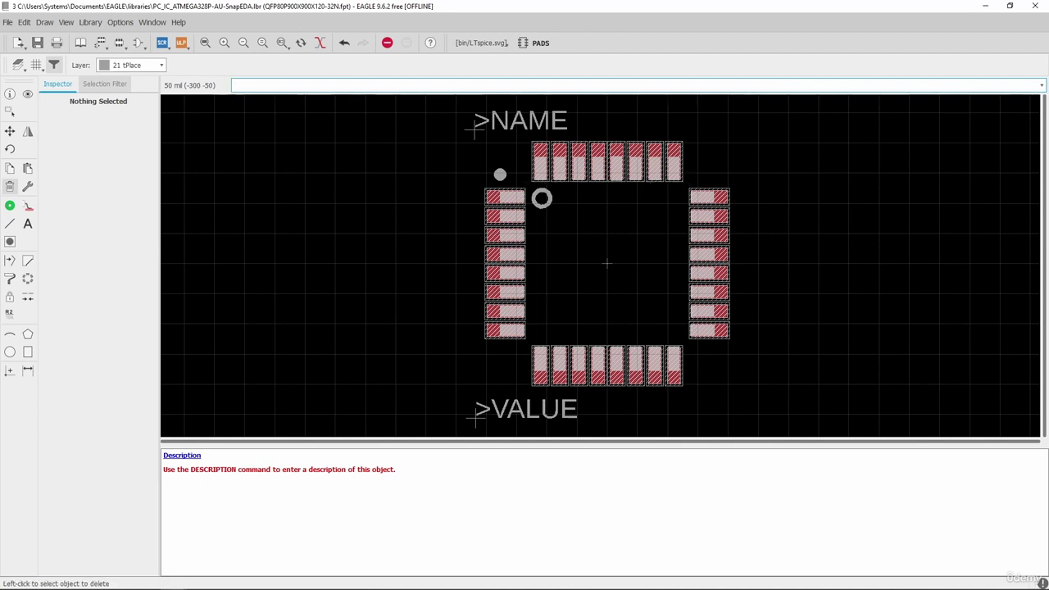
Step: Draw a short L-shaped corner mark on layer 21 tPlace, width 5, with its corner at (-150, 150) mil beside the pin 1 dot
click(9, 223)
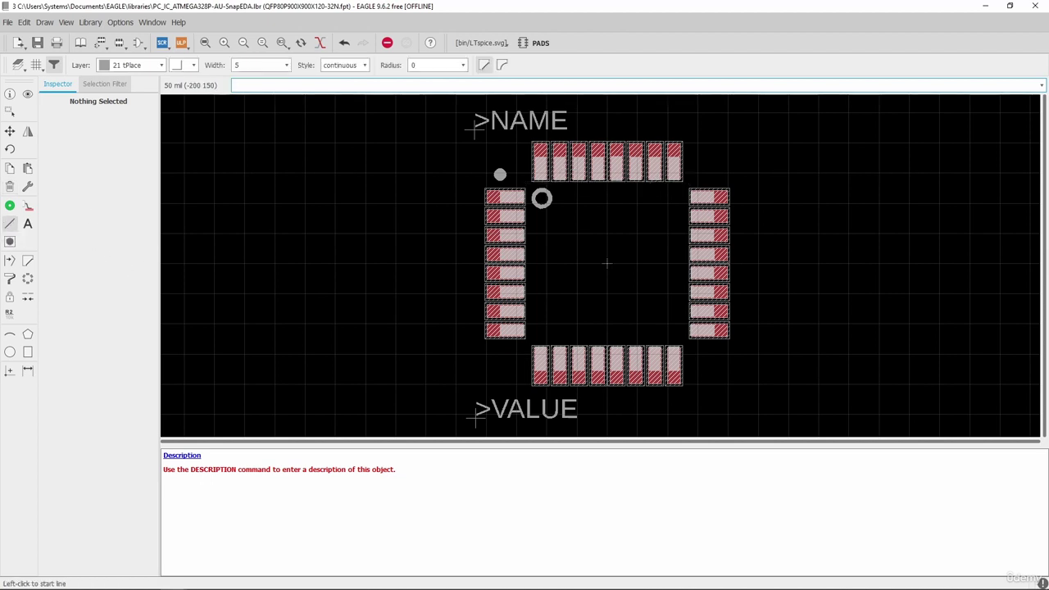
scroll(492, 174, up, 5)
scroll(369, 197, down, 6)
scroll(360, 193, up, 5)
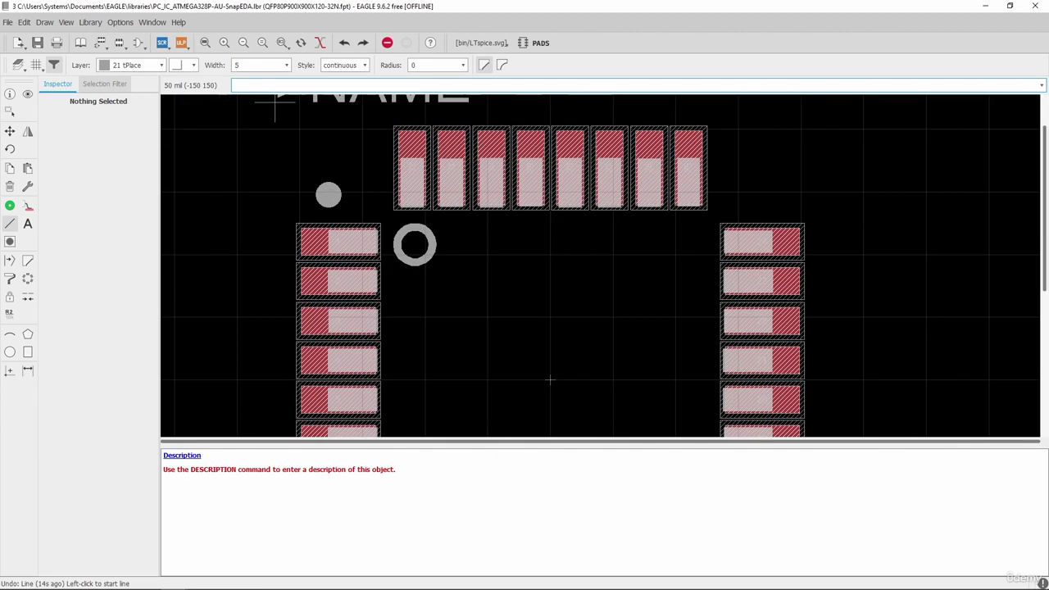
alt+click(367, 192)
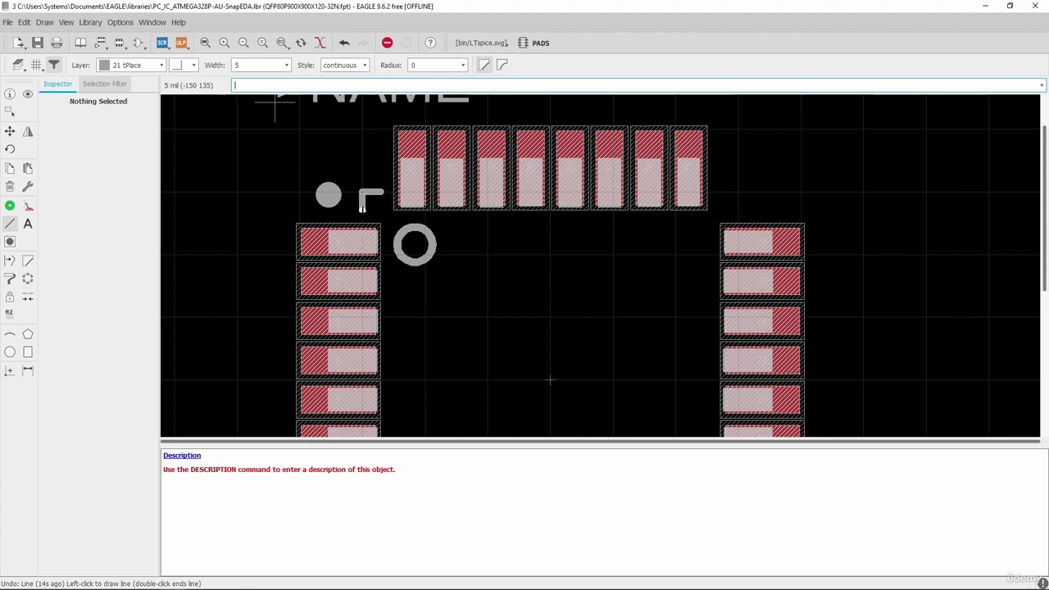
key(Escape)
scroll(405, 202, down, 2)
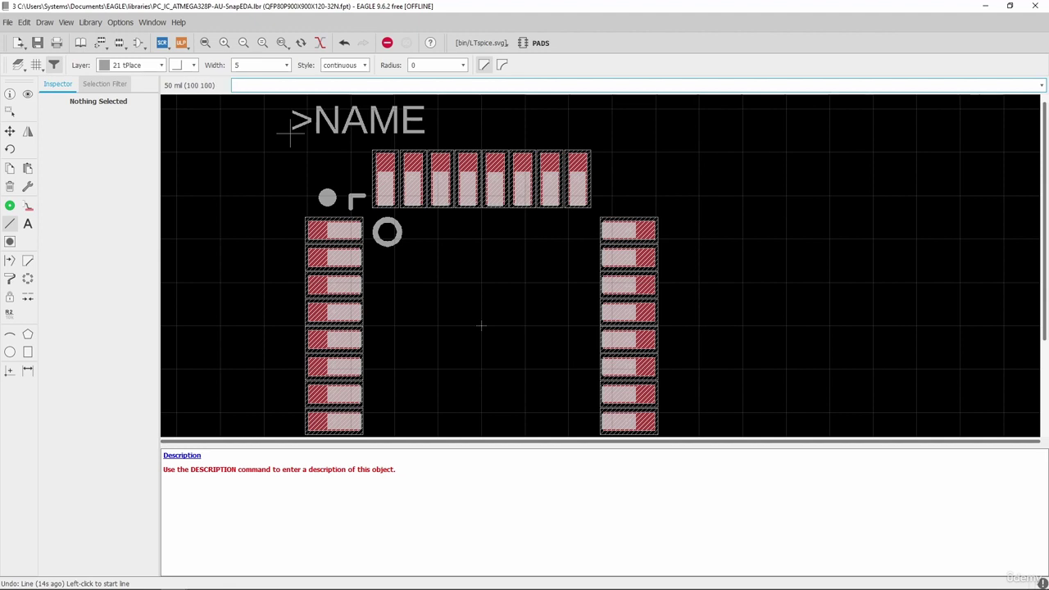
Step: Draw the mirrored L-shaped tPlace corner mark with its corner at (150, 150) mil, ending at (150, 135) mil
scroll(481, 325, up, 3)
click(594, 193)
click(616, 192)
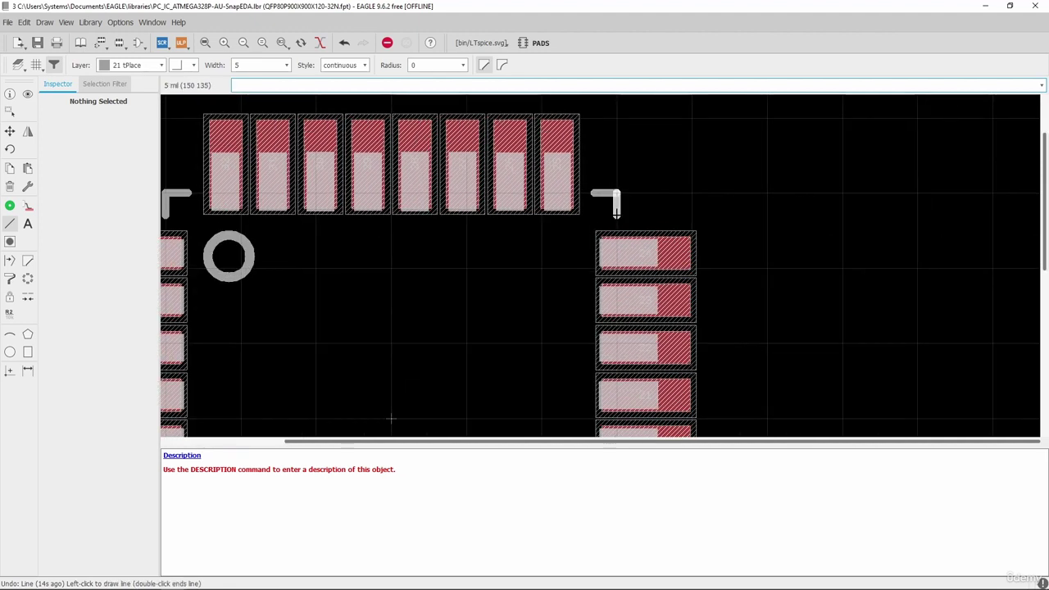
key(Escape)
scroll(484, 317, down, 4)
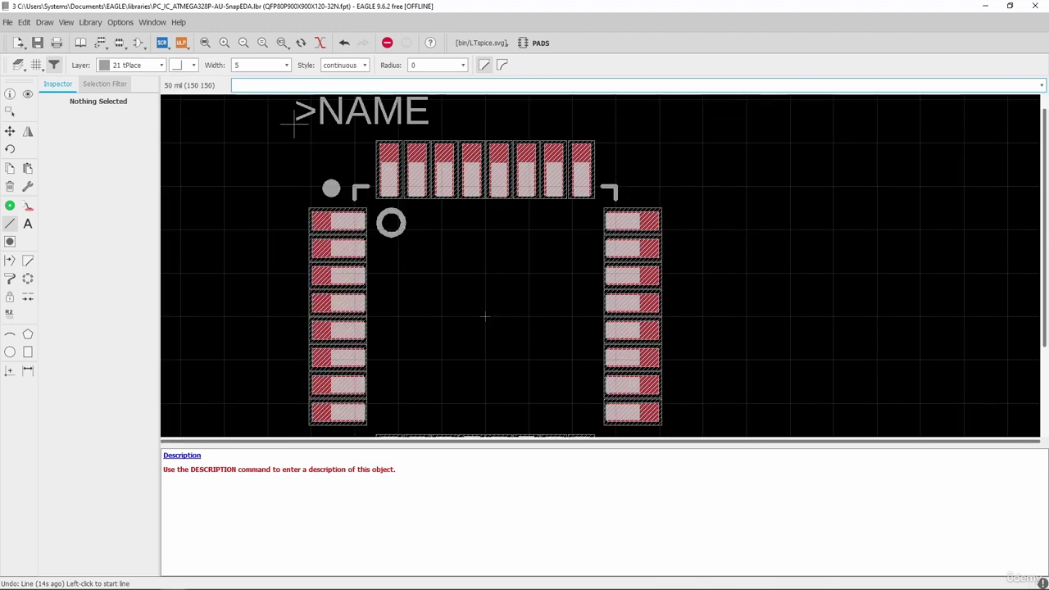
Step: Draw an L-shaped tPlace corner mark with its corner at (150, -150) mil, between the lower and right-hand pad rows
scroll(605, 270, up, 6)
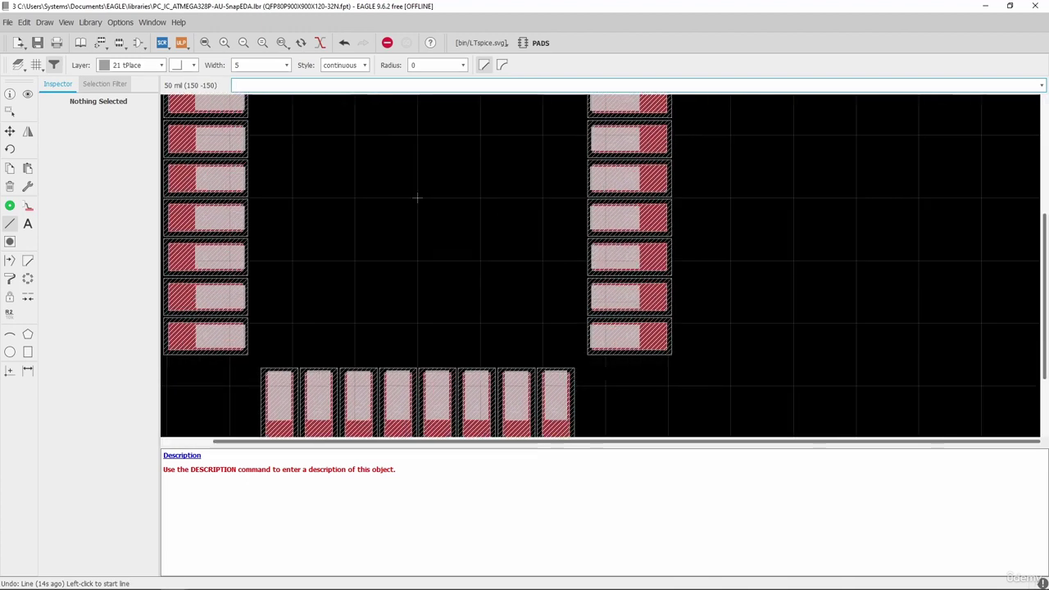
click(605, 389)
click(604, 386)
double_click(576, 386)
scroll(610, 290, down, 3)
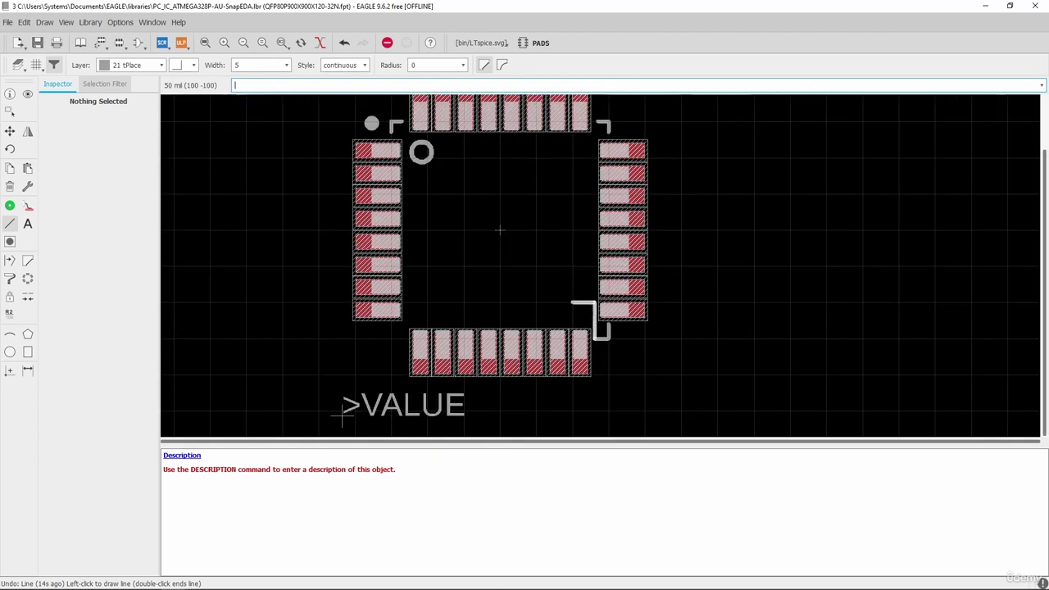
Step: Draw the last L-shaped tPlace corner mark with its corner at (-150, -150) mil, ending at (-150, -135) mil
scroll(401, 345, up, 5)
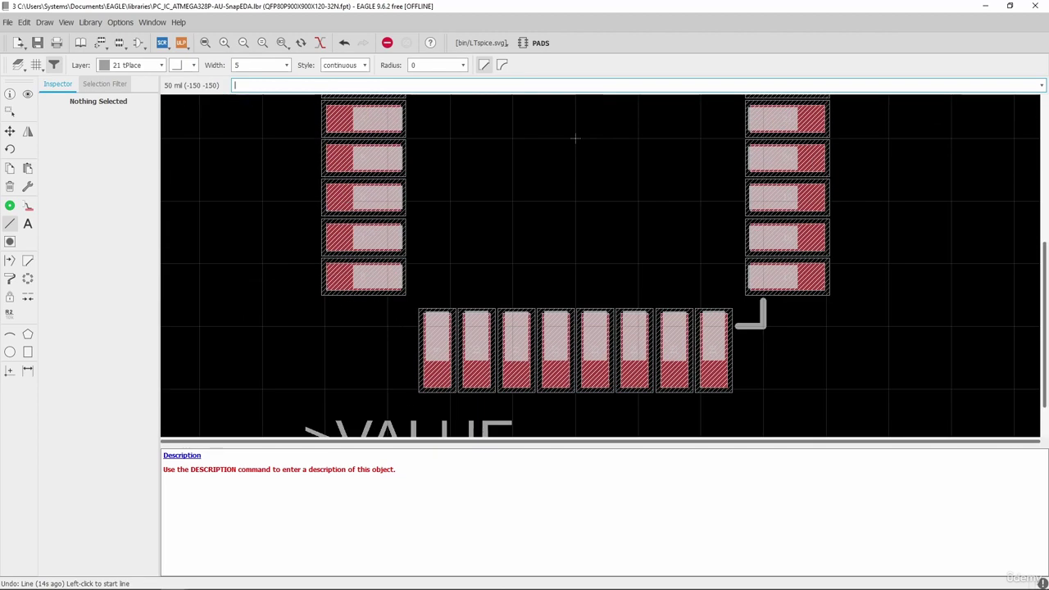
click(418, 324)
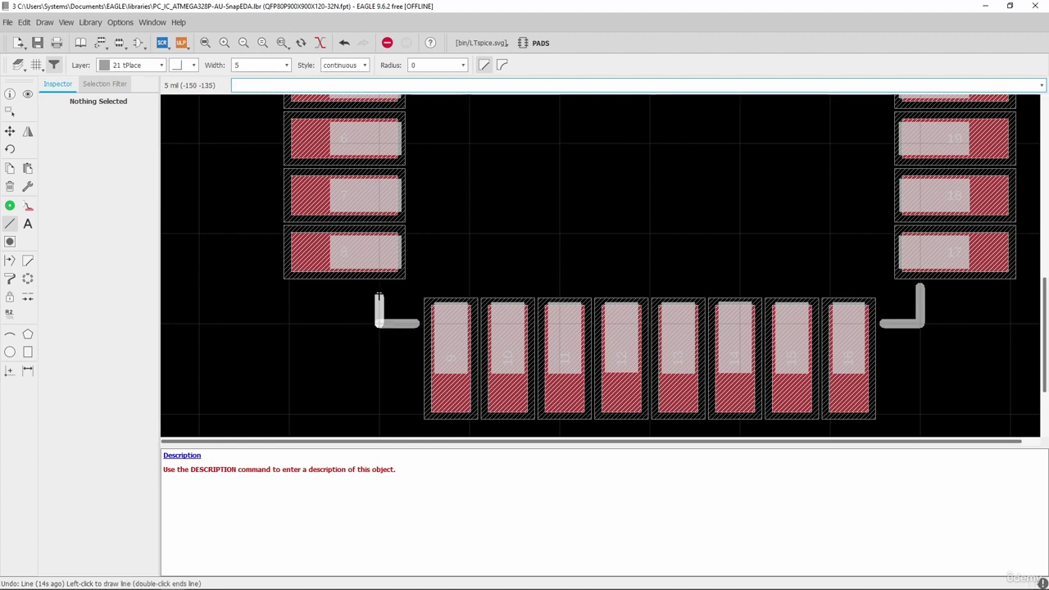
double_click(379, 297)
scroll(378, 297, down, 8)
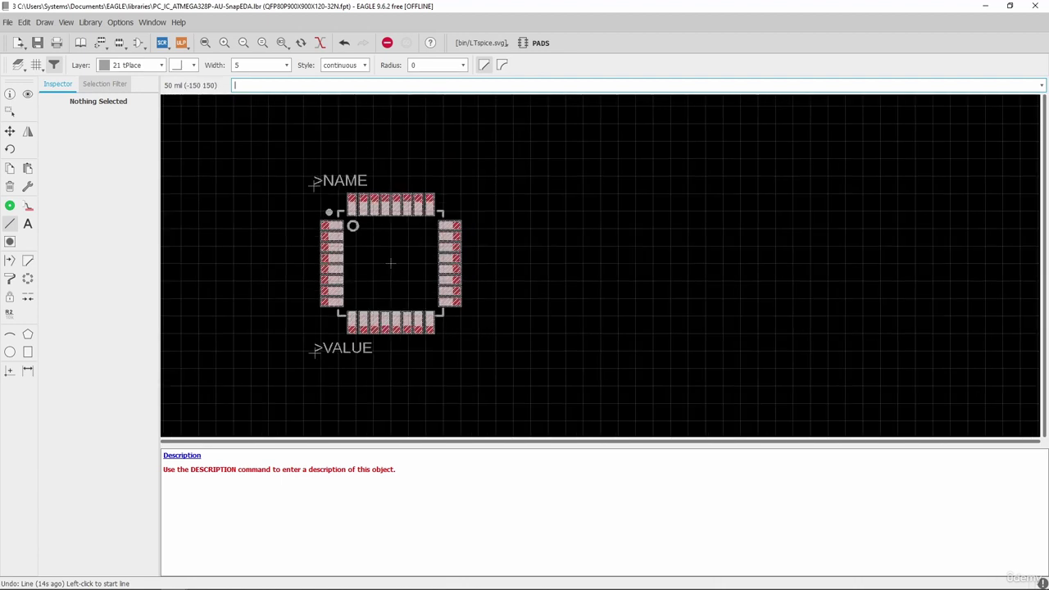
Step: Save the modified footprint in the PC_IC_ATMEGA328P-AU-SnapEDA library and close the library editor
scroll(366, 263, up, 1)
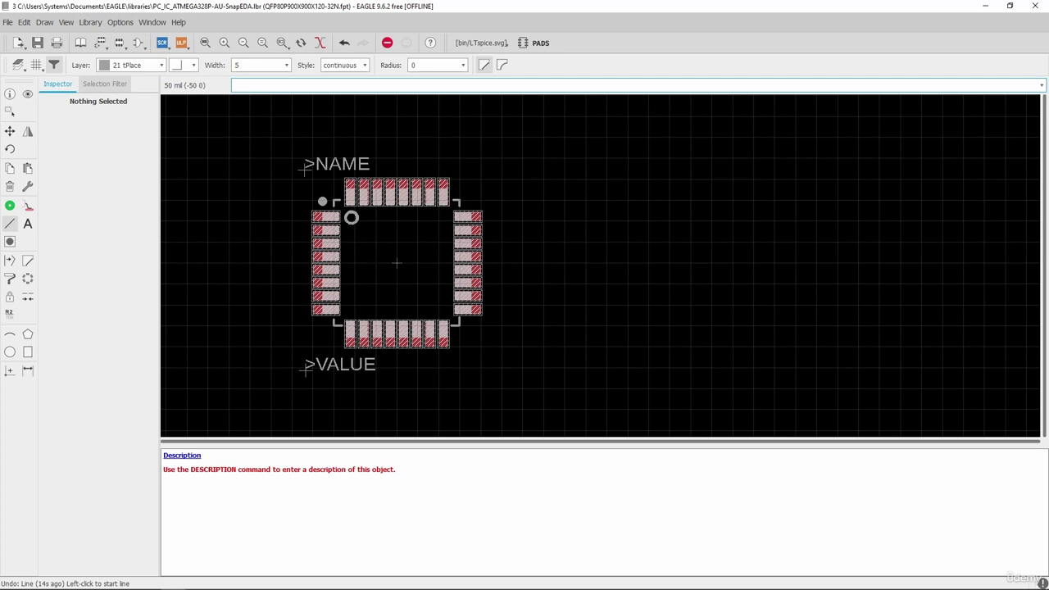
click(38, 42)
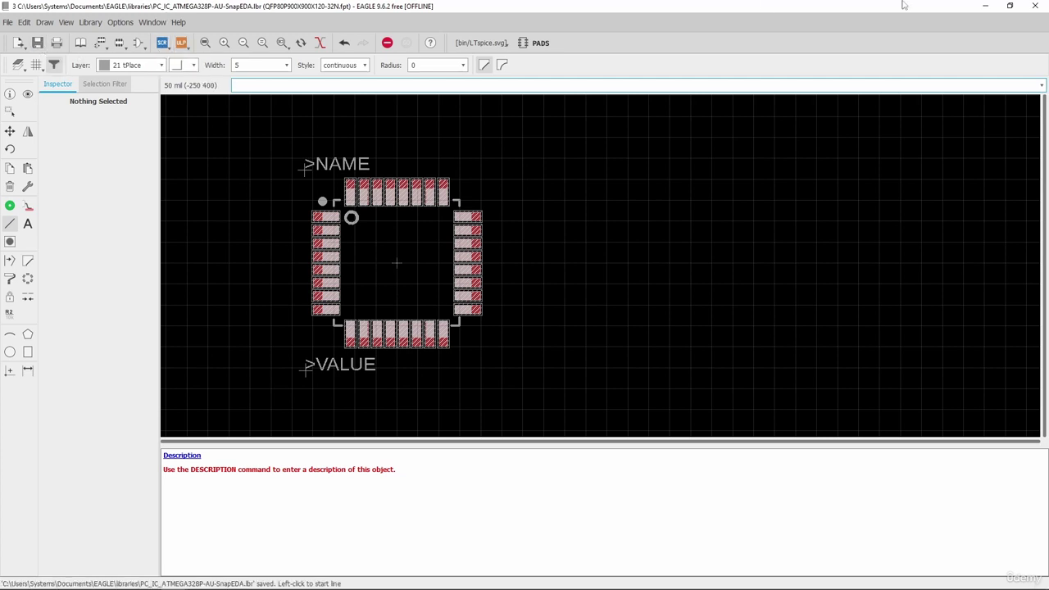
click(1034, 6)
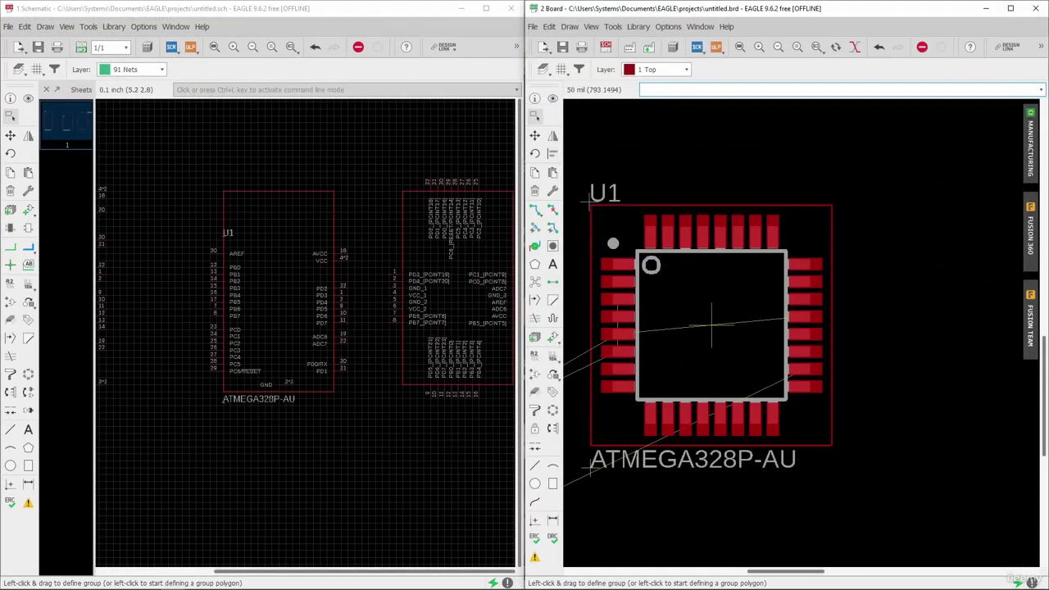
Step: Start adding a part to the schematic and select ATMEGA328P-AU from the PC_IC_ATMEGA328P-AU-SnapEDA library
scroll(205, 248, up, 2)
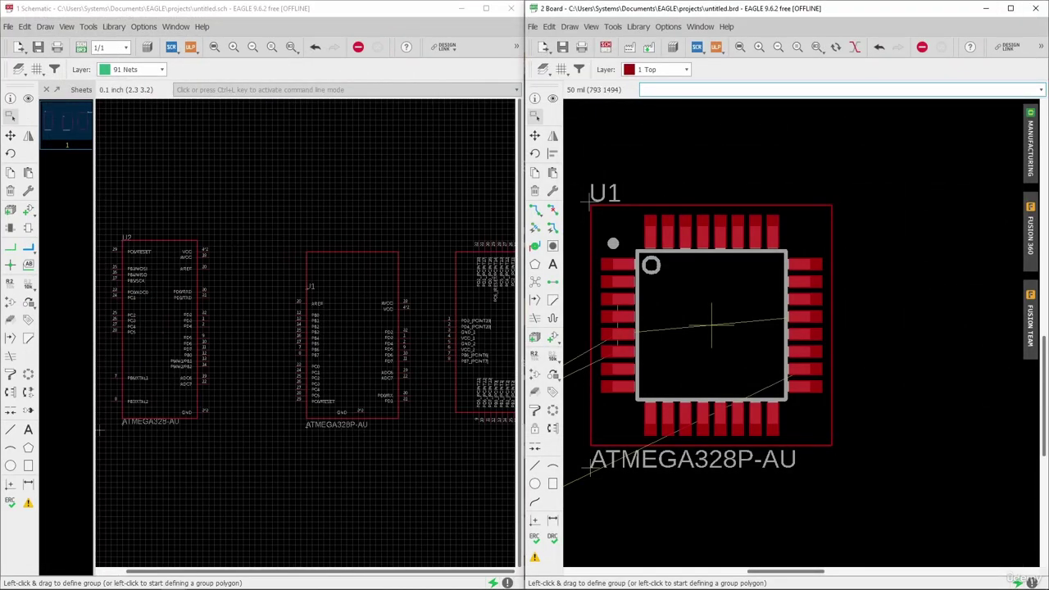
click(29, 211)
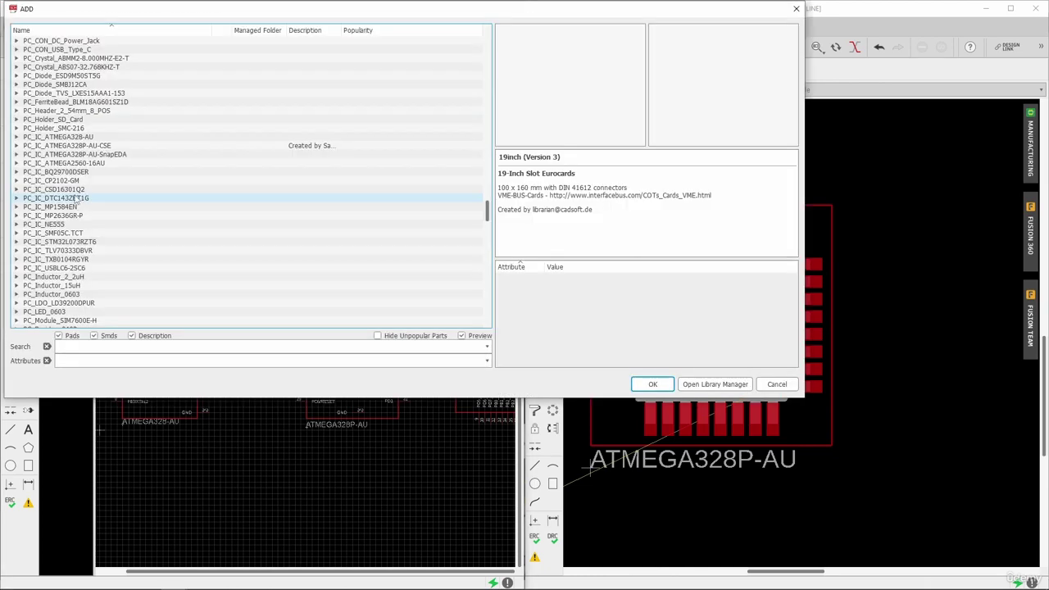
scroll(75, 200, down, 3)
scroll(78, 172, up, 5)
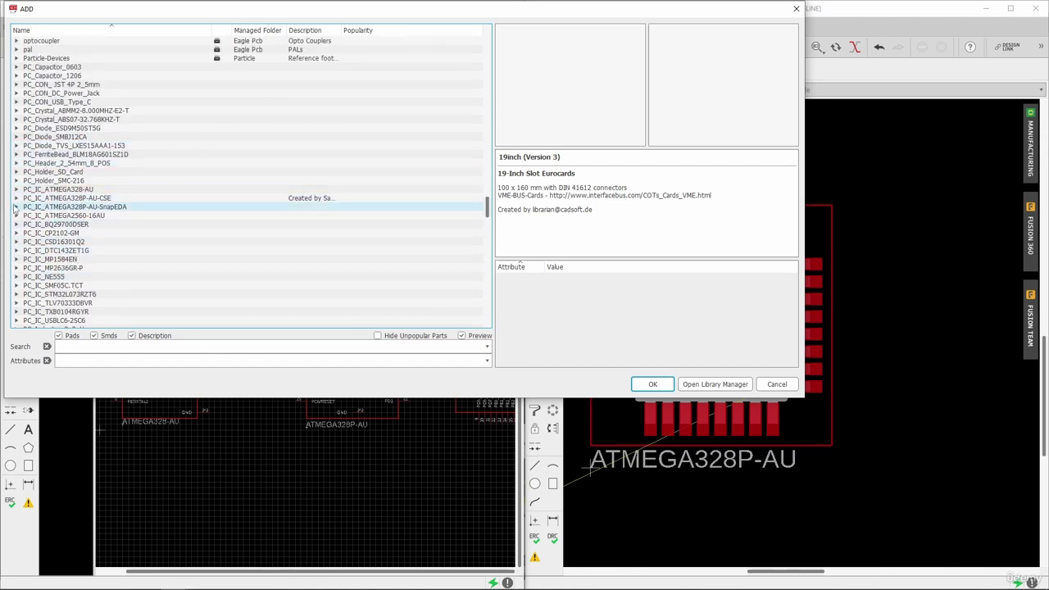
click(14, 208)
click(69, 217)
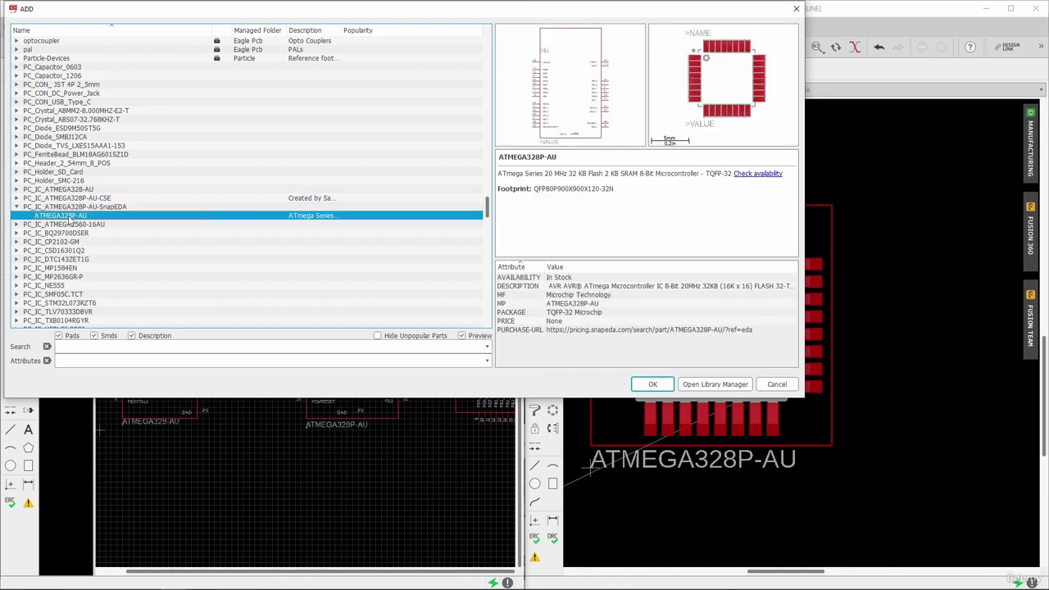
Step: Update the existing ATMEGA328P-AU device set to the new library version and leave the Add command without placing another part
drag(679, 342, 296, 206)
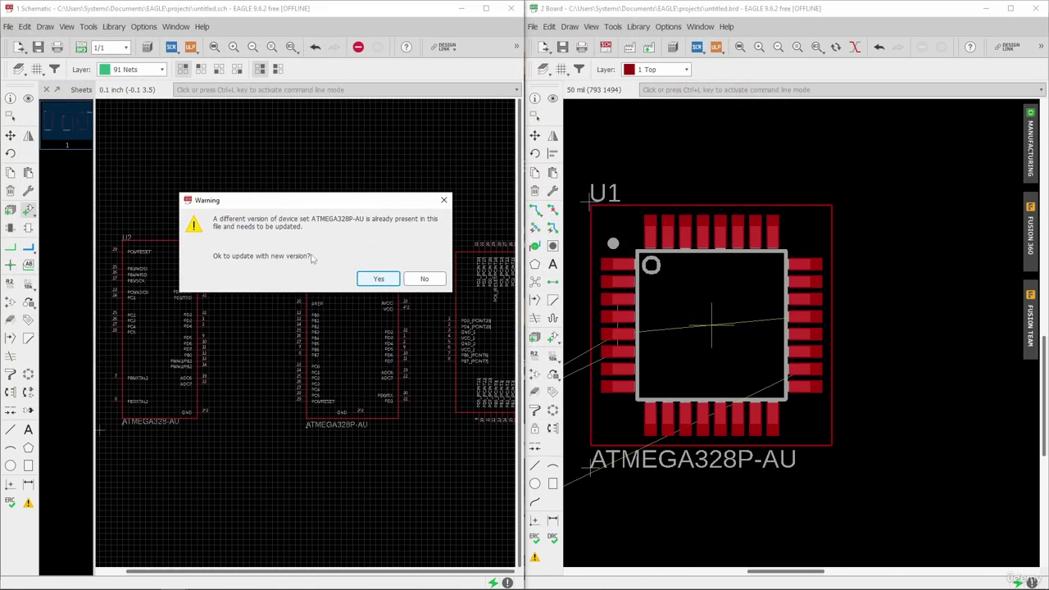
click(379, 279)
click(427, 301)
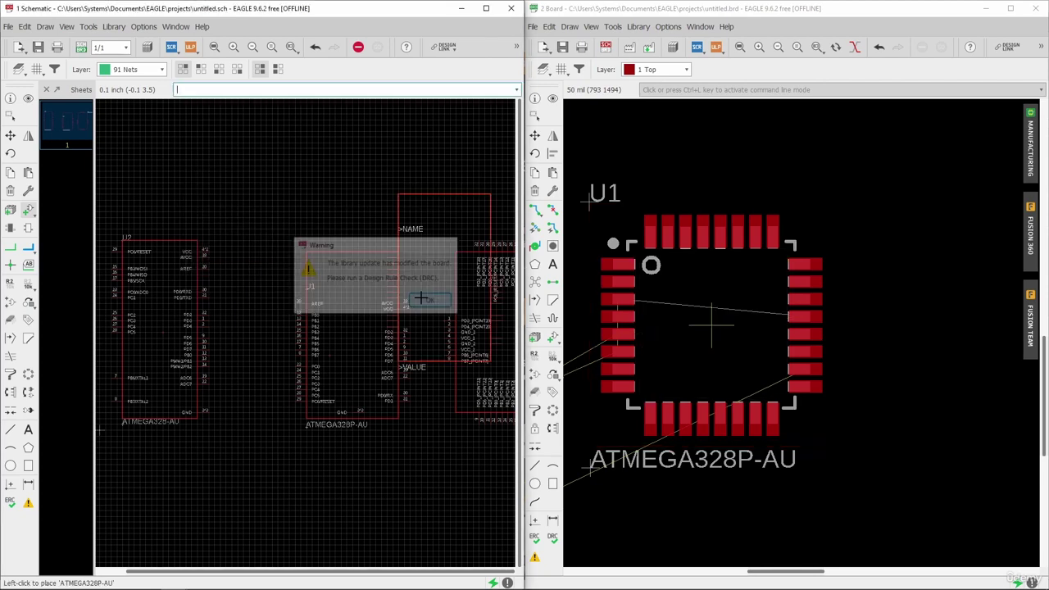
key(Escape)
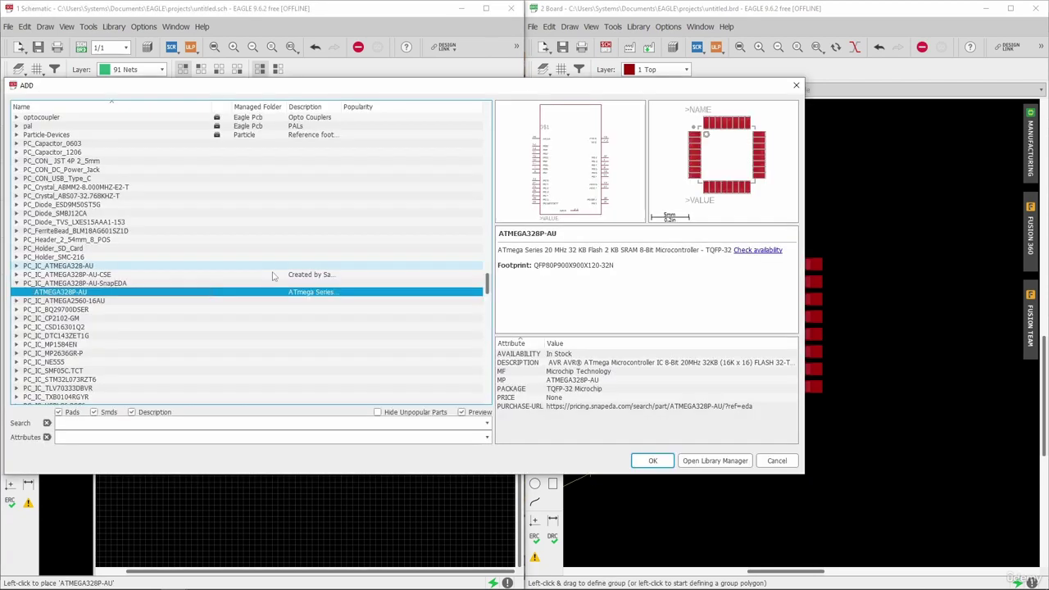
click(777, 461)
scroll(745, 328, down, 4)
scroll(736, 320, up, 5)
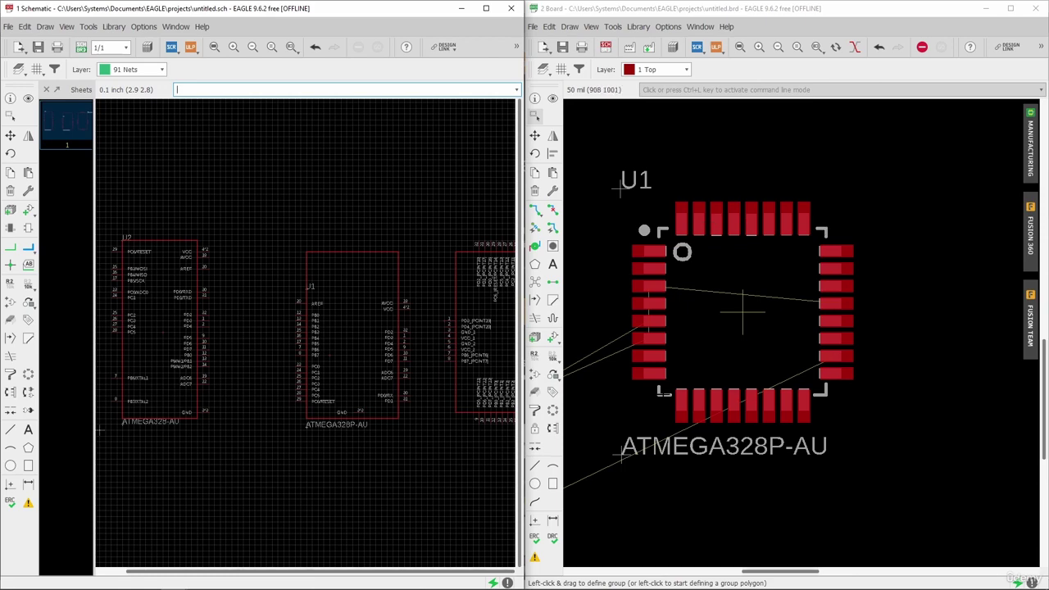
scroll(726, 352, down, 2)
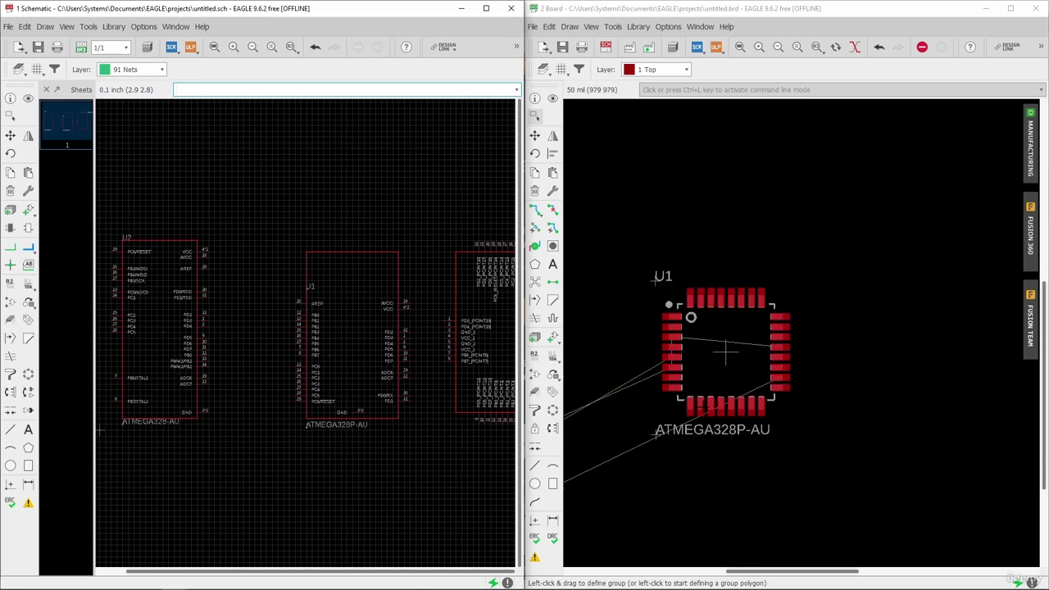
scroll(723, 357, down, 1)
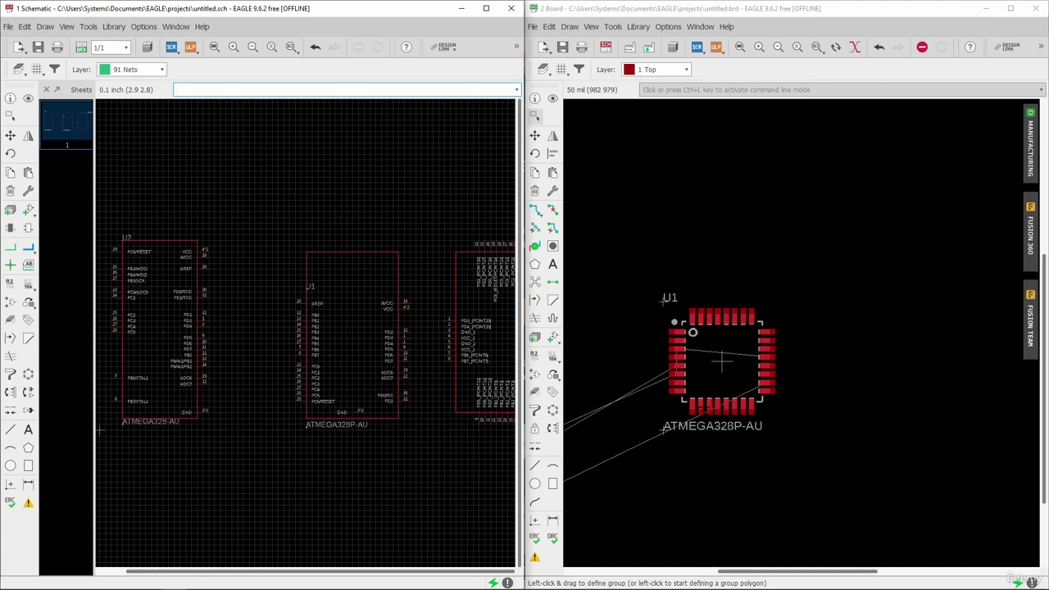